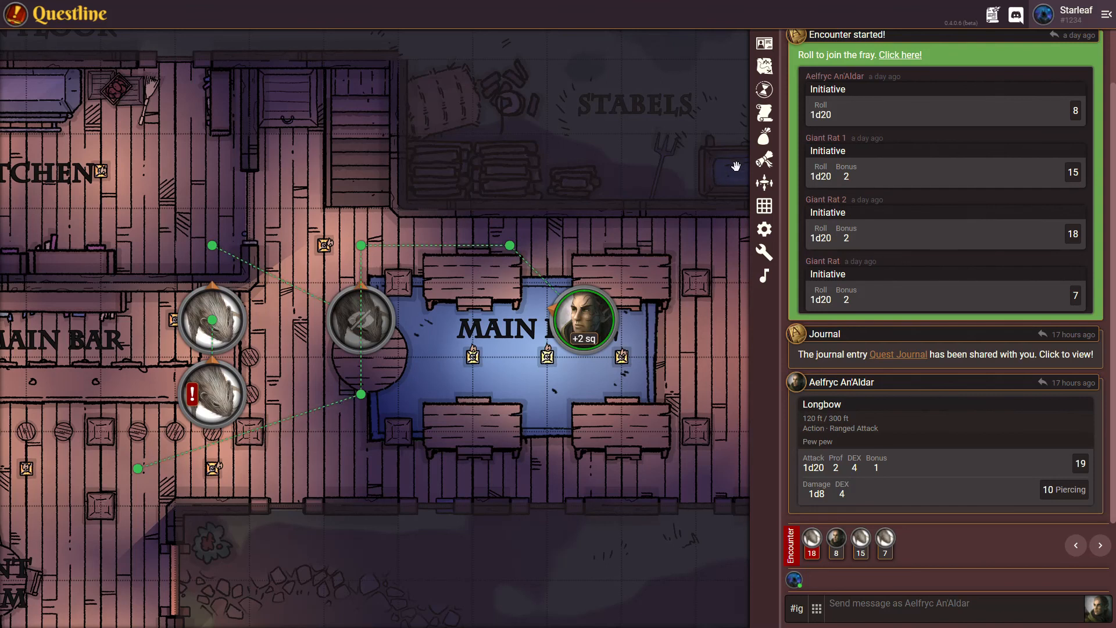
Step: Post a Treasure message to the chat offering one Longbow of Vigilance
click(766, 141)
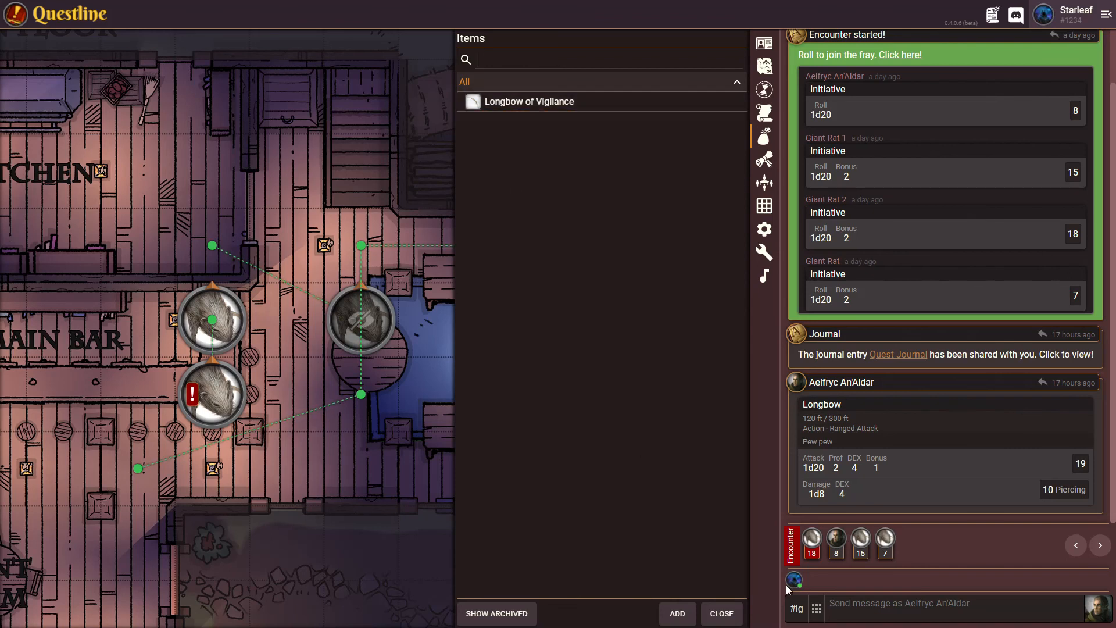
click(817, 610)
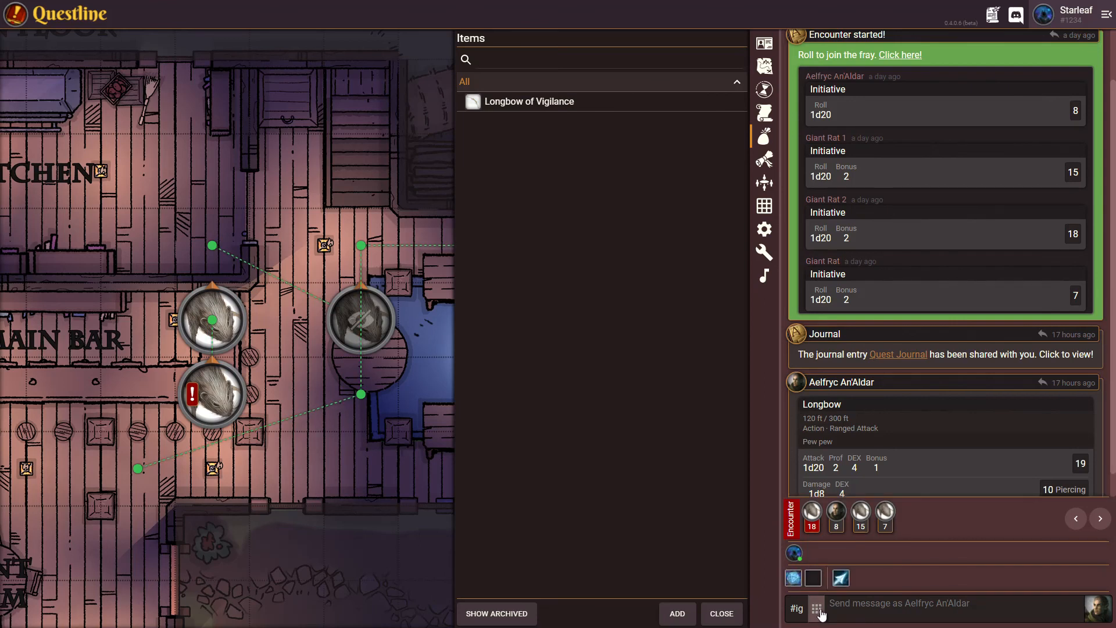
click(814, 578)
click(542, 287)
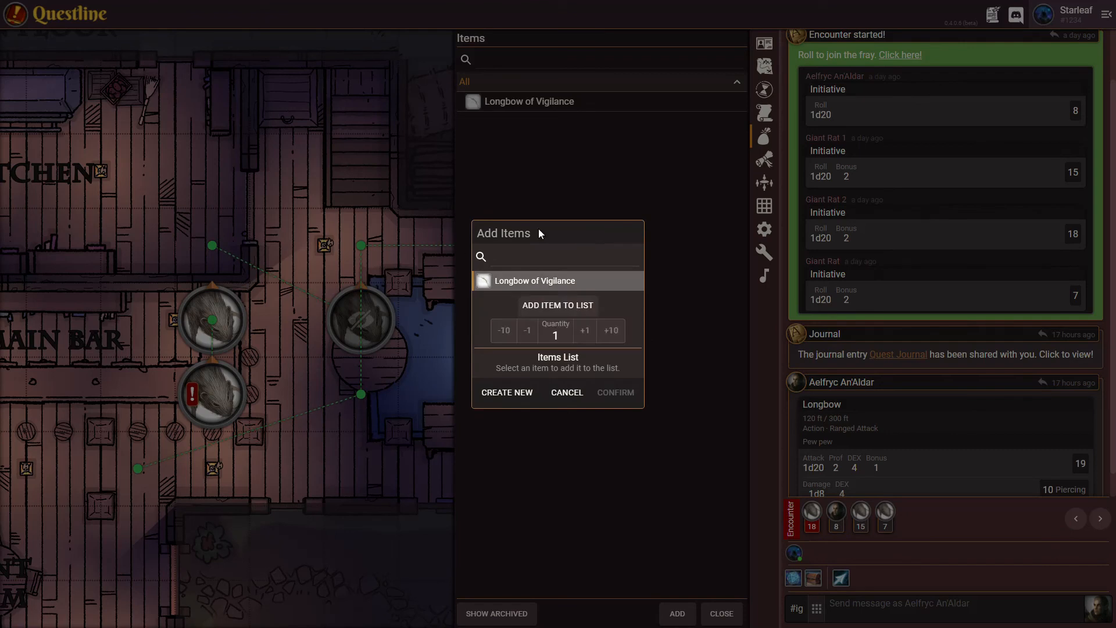
double_click(543, 284)
mouse_move(567, 381)
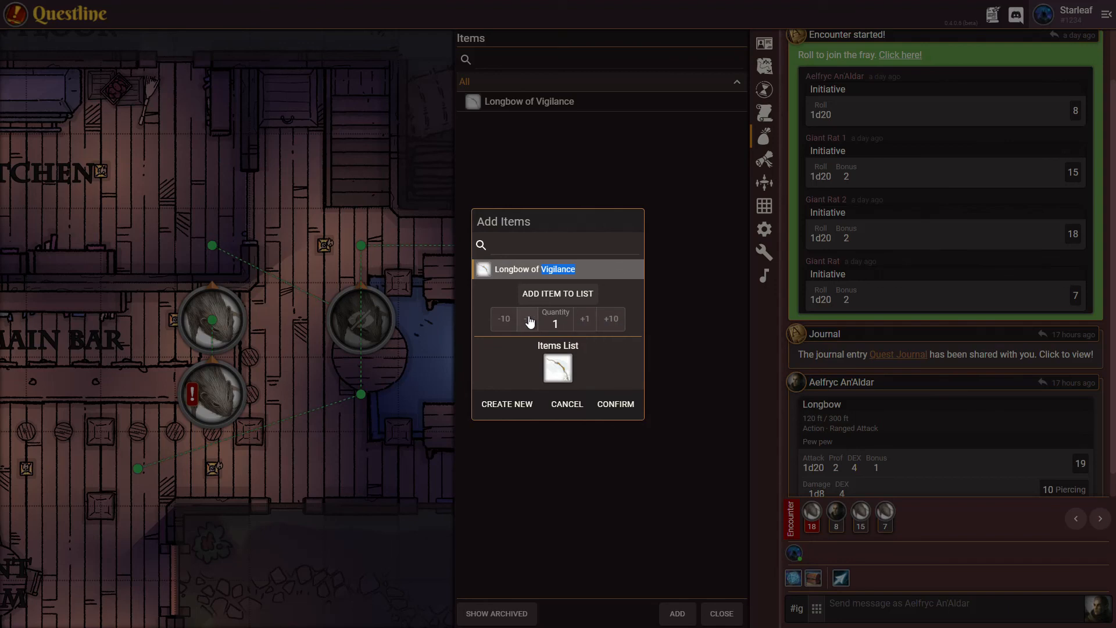
click(615, 405)
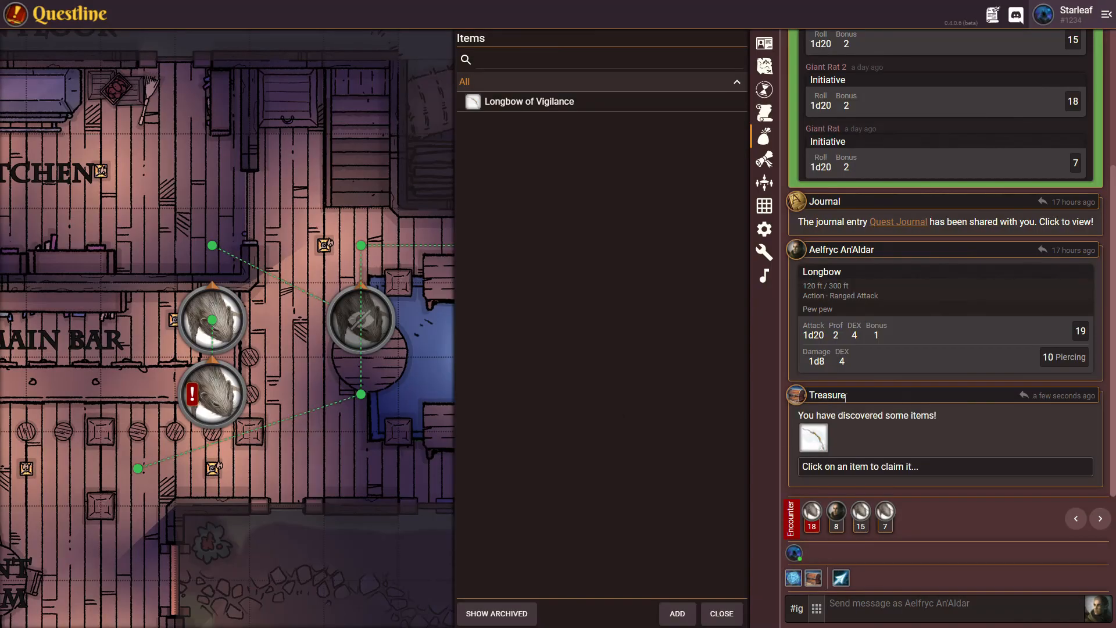
Step: Select the Longbow of Vigilance in the Treasure message and try to claim one
mouse_move(924, 439)
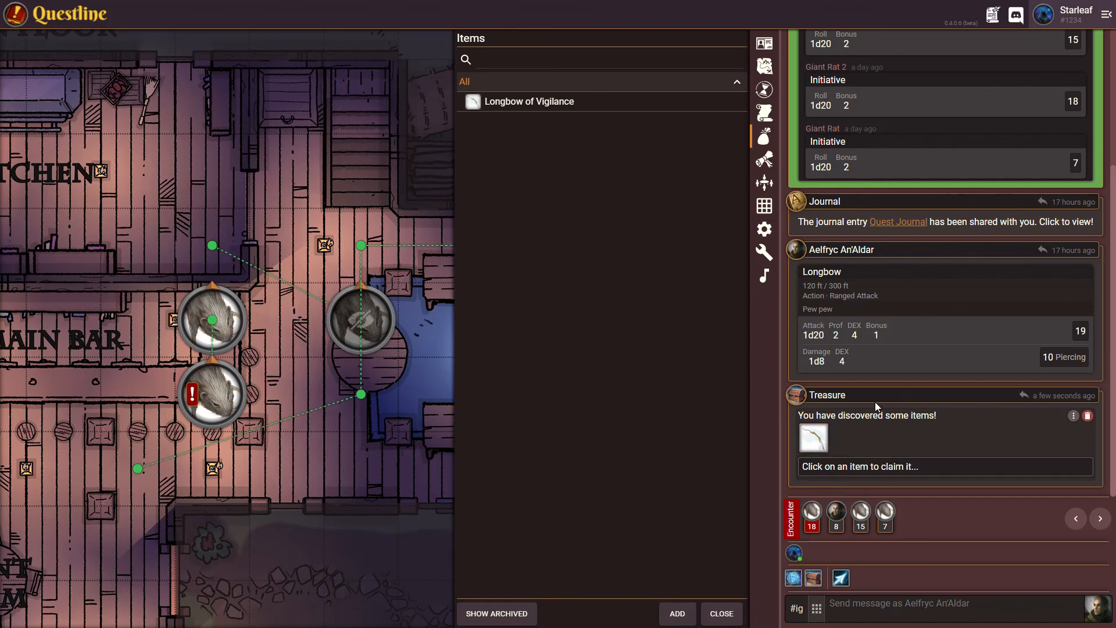
mouse_move(825, 437)
click(814, 441)
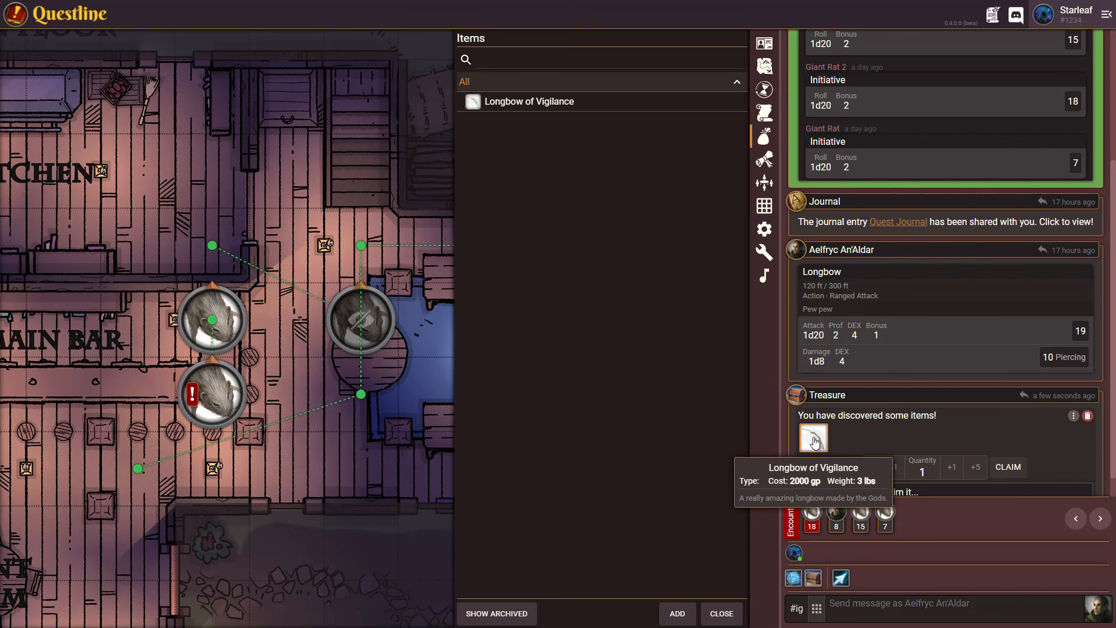
scroll(997, 457, down, 1)
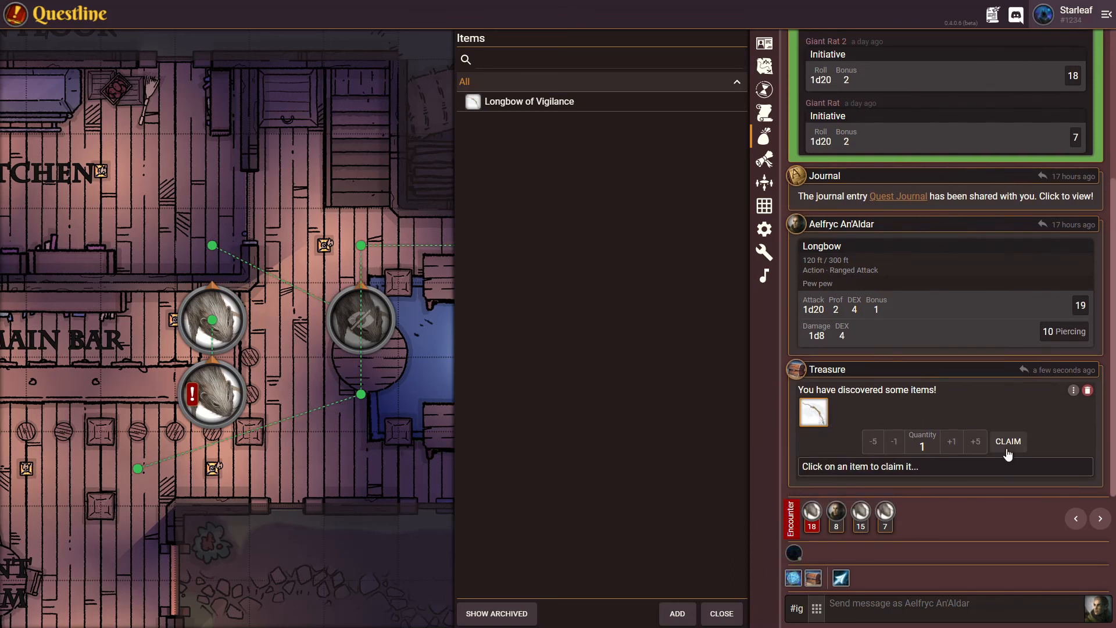
click(1009, 442)
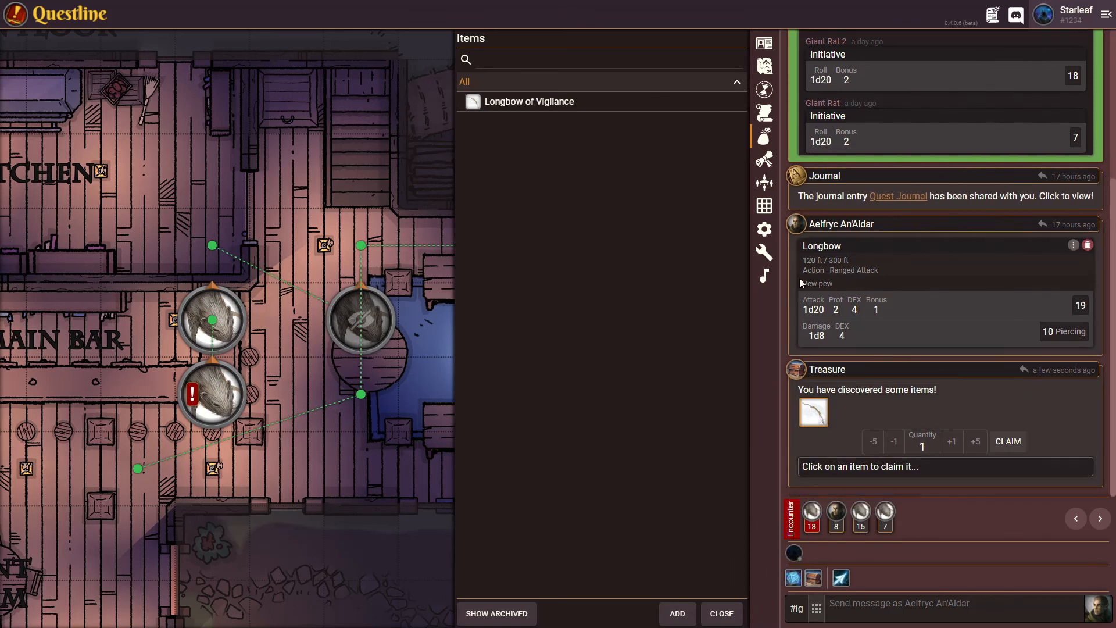
Step: Open Aelfryc An'Aldar's character sheet and check its item list
click(764, 46)
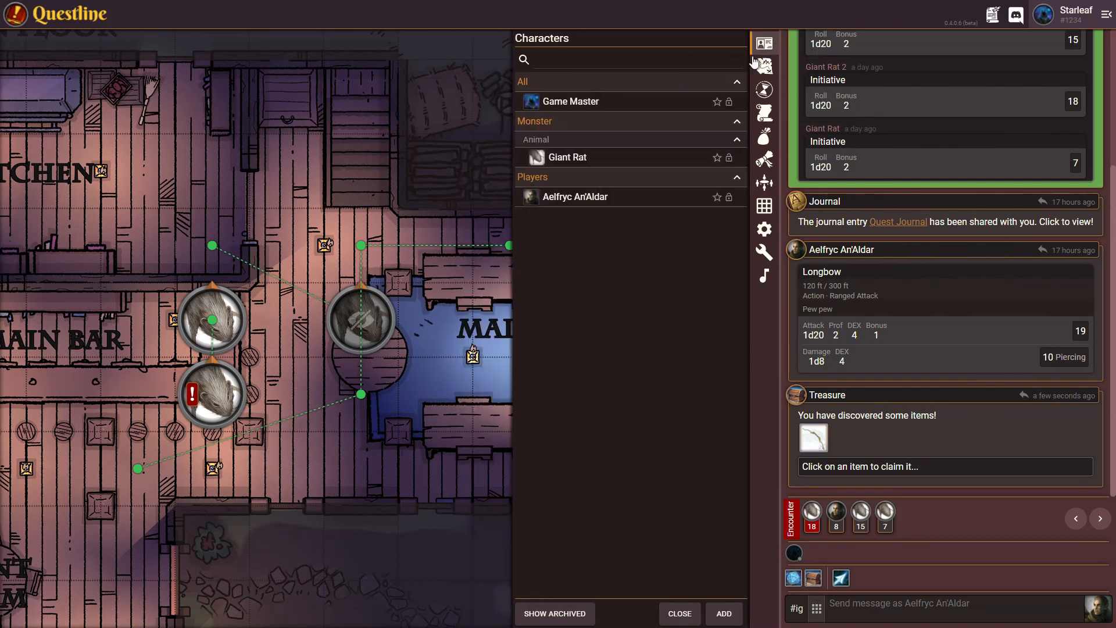
click(619, 201)
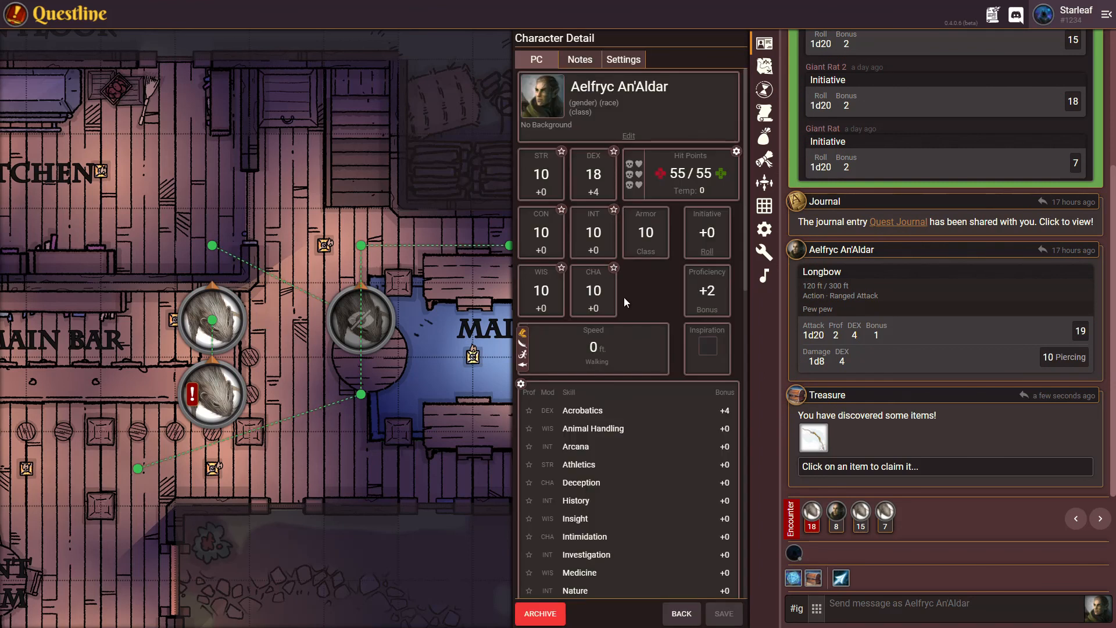
scroll(623, 296, down, 10)
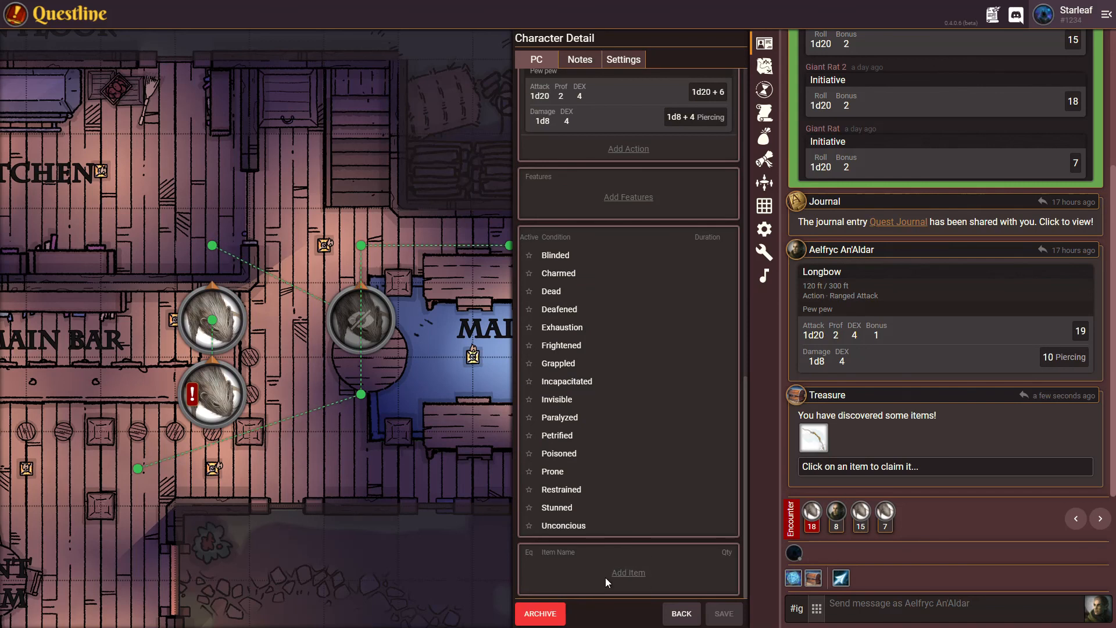
Step: Claim one Longbow of Vigilance from the Treasure message as Aelfryc An'Aldar
click(816, 440)
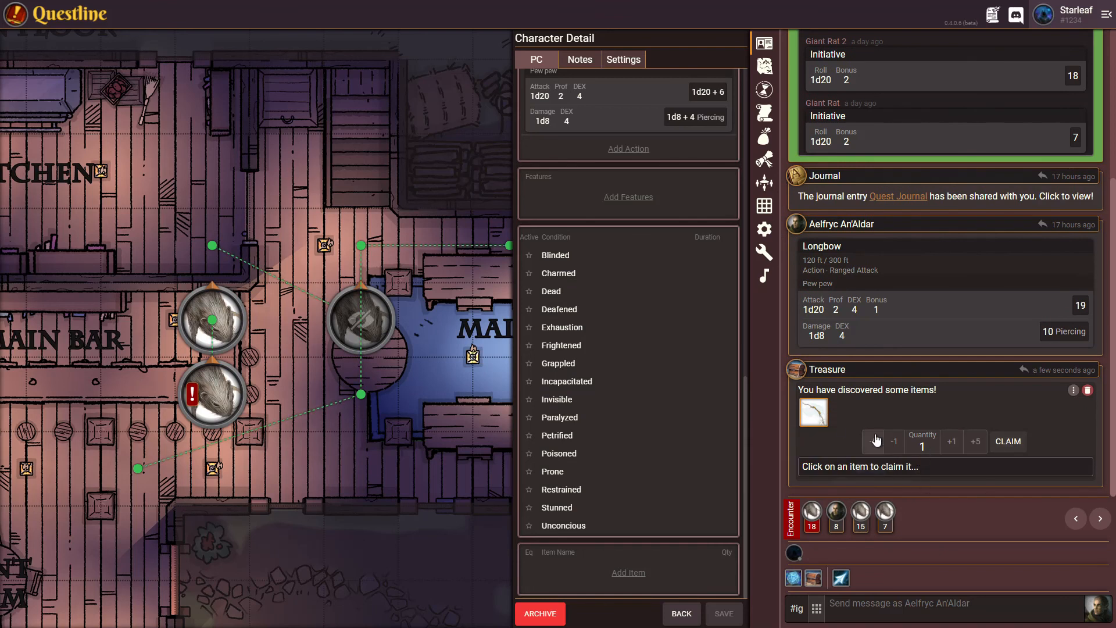
click(1098, 611)
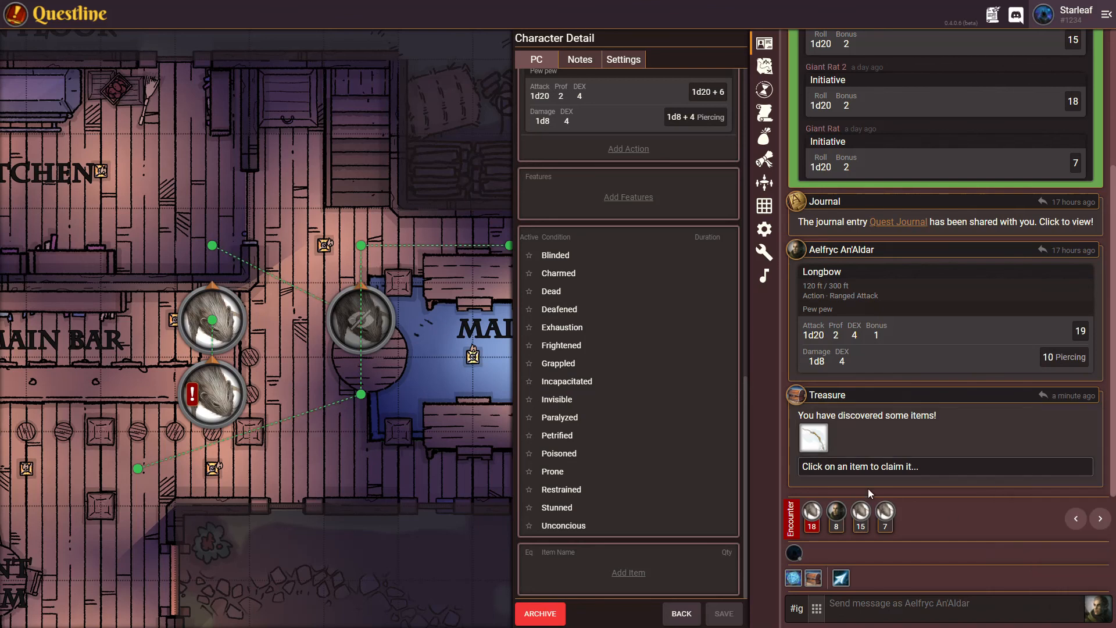
click(814, 437)
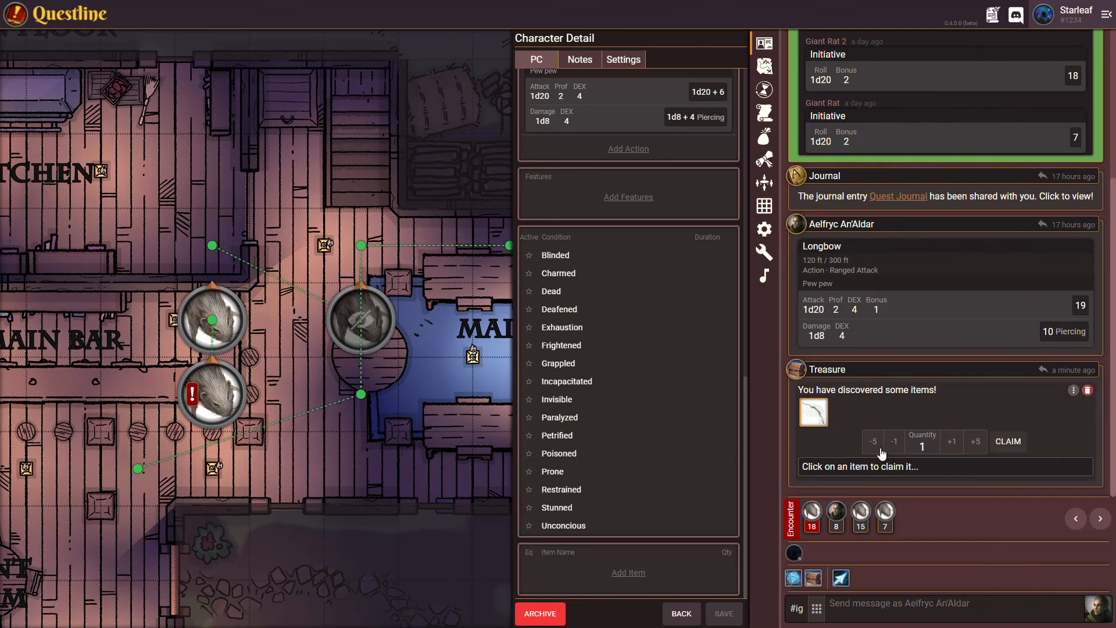
click(1007, 442)
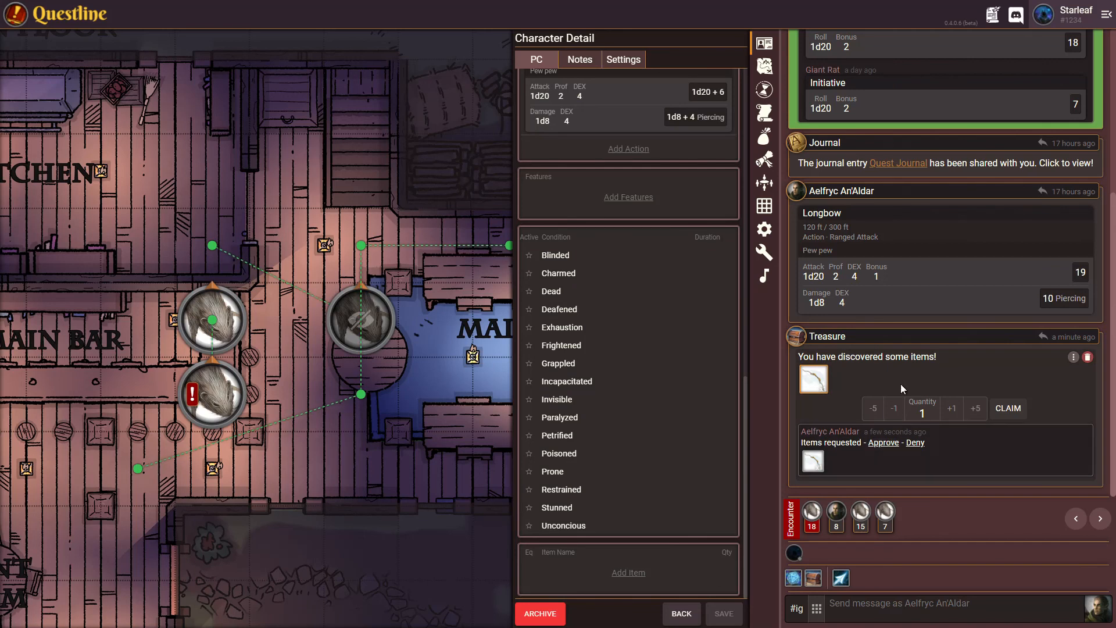
Step: Switch the speaking character to Game Master and approve the longbow request in the Treasure message
click(1094, 608)
click(1099, 468)
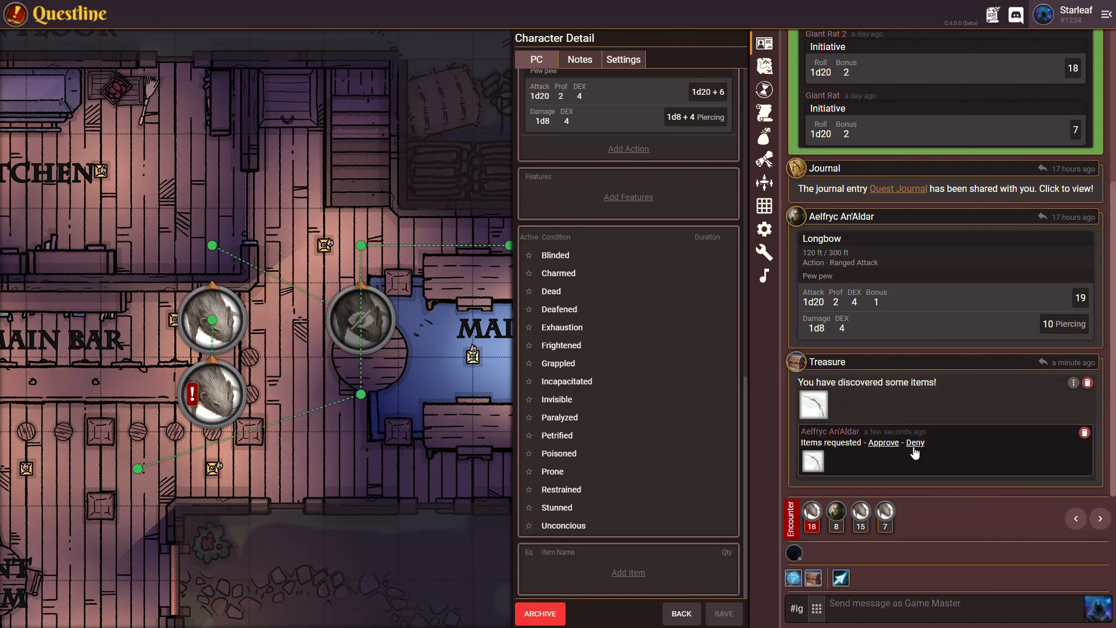
click(883, 445)
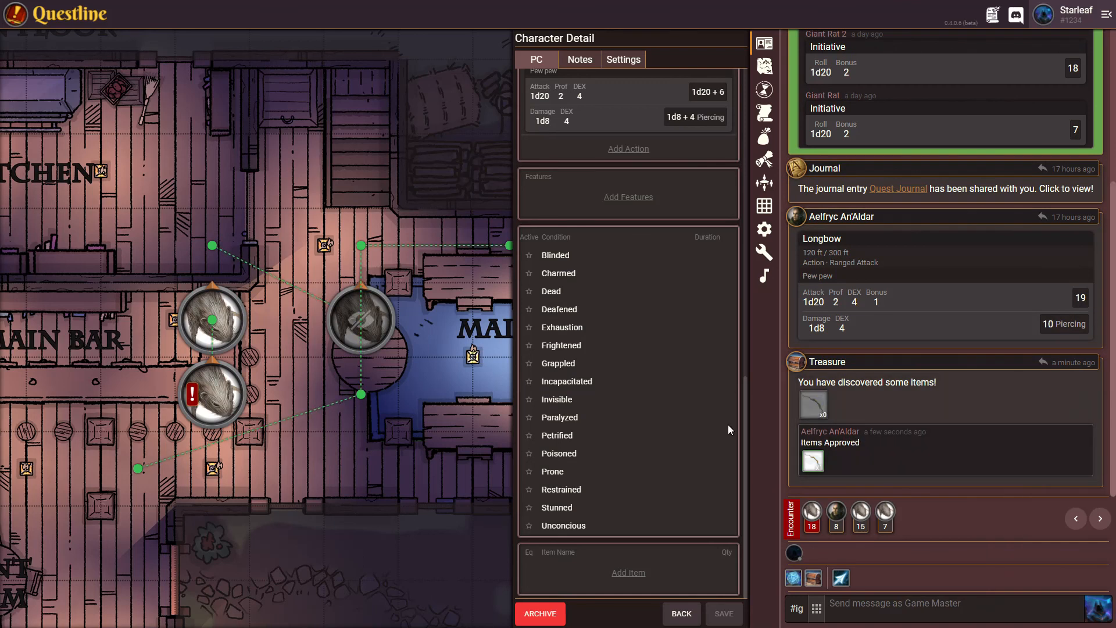
Step: Reopen Aelfryc An'Aldar's character sheet, inspect the Longbow of Vigilance in the item list, and return to the character list
click(685, 616)
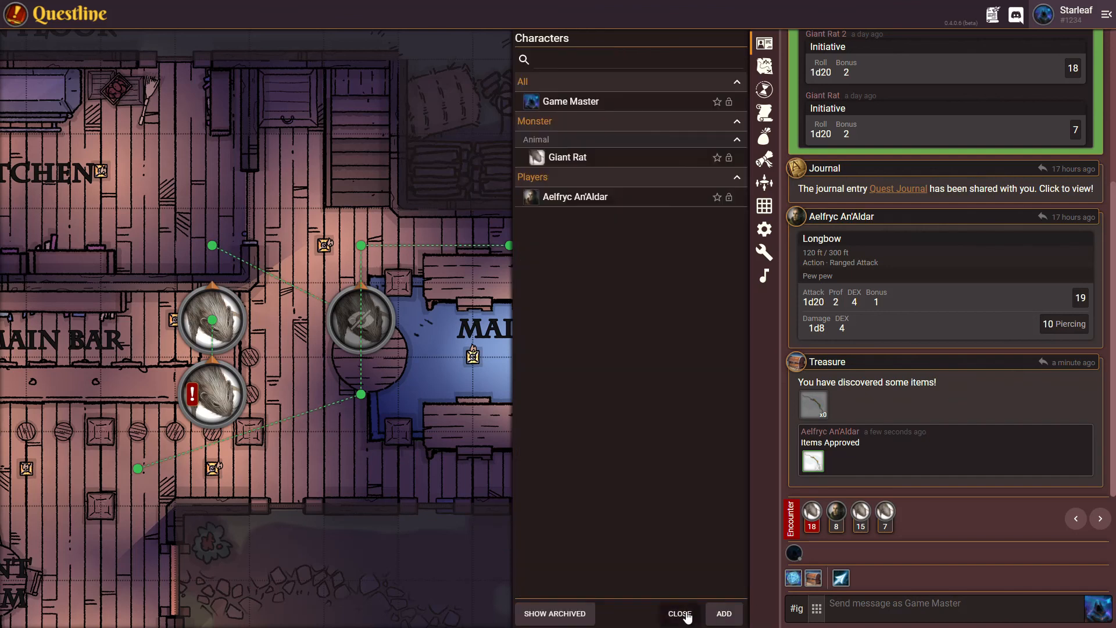
click(623, 203)
scroll(634, 353, down, 15)
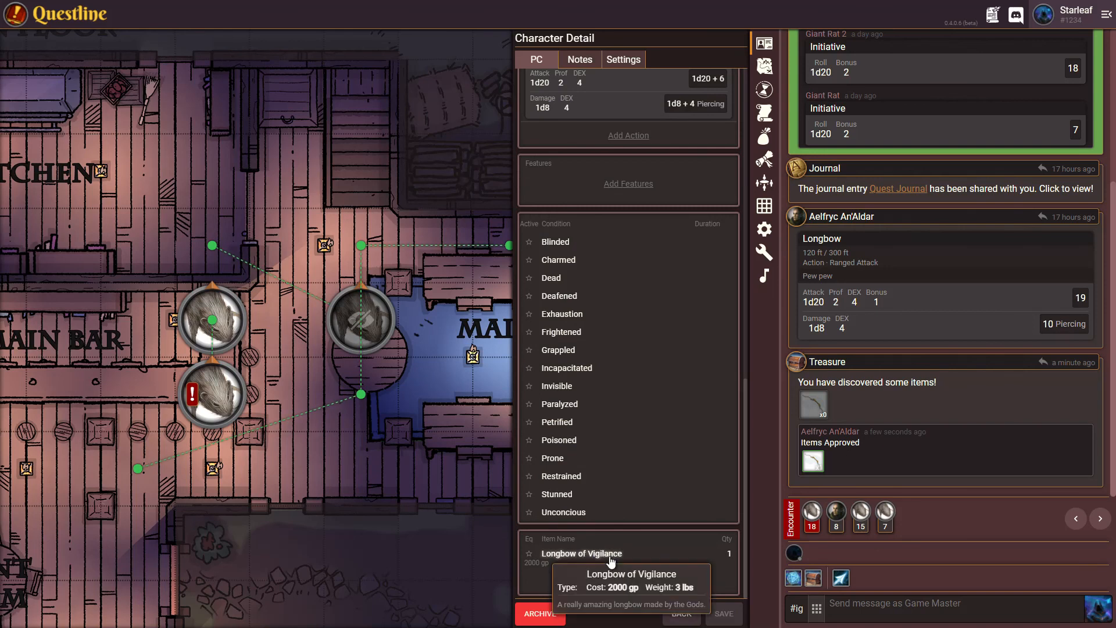
click(676, 614)
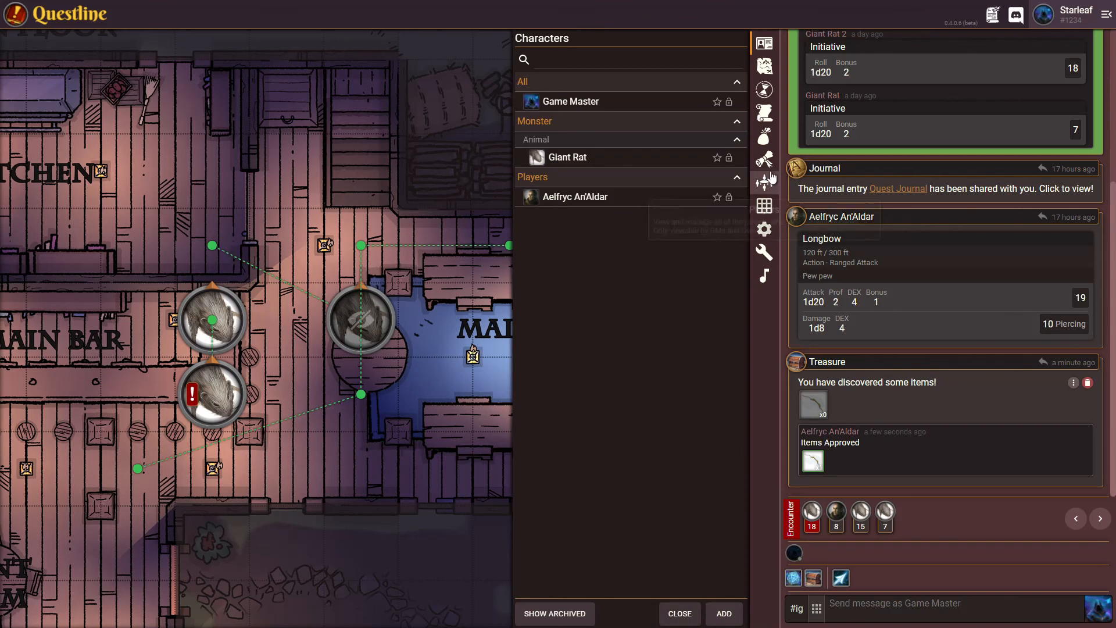
Step: Create a new campaign item named Backpack and set its type to d20
click(768, 142)
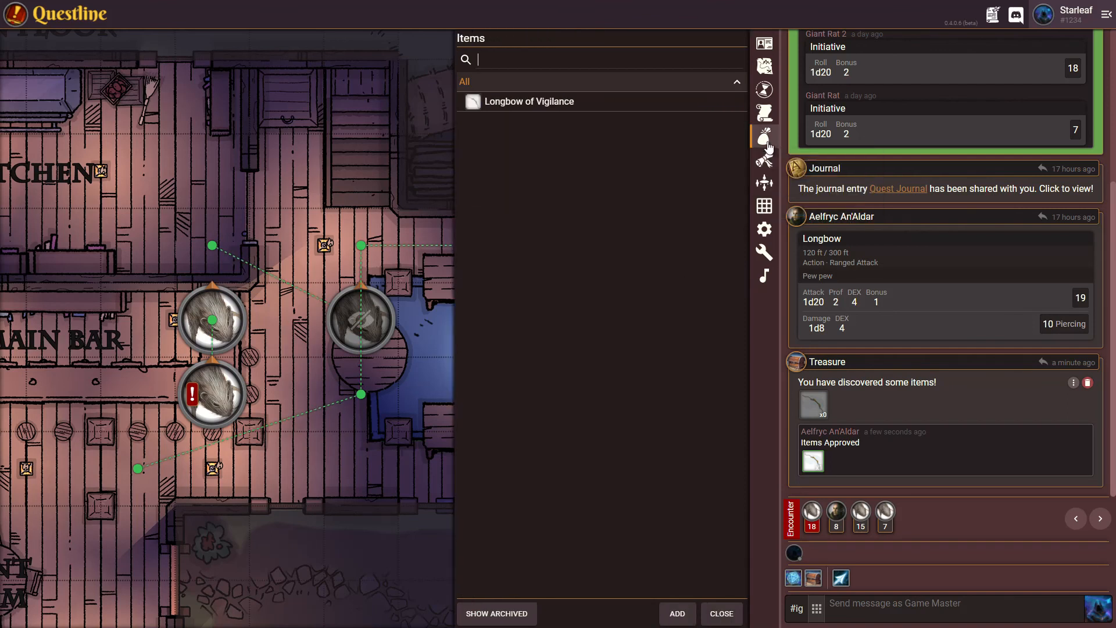
click(678, 614)
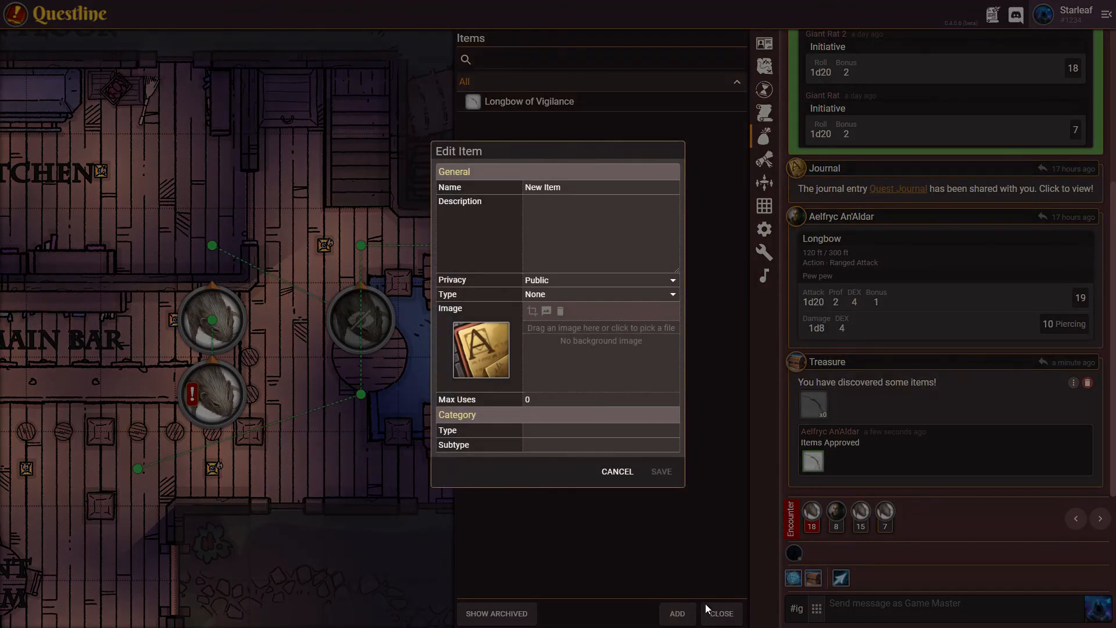
drag(579, 189, 516, 186)
text(Backpack)
click(567, 294)
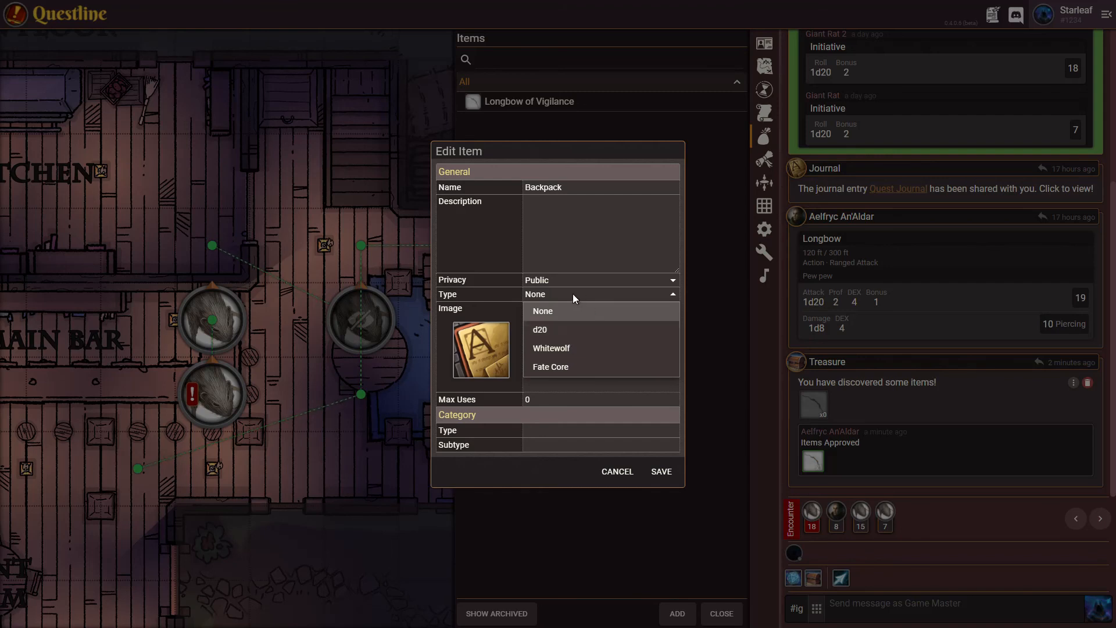
click(558, 330)
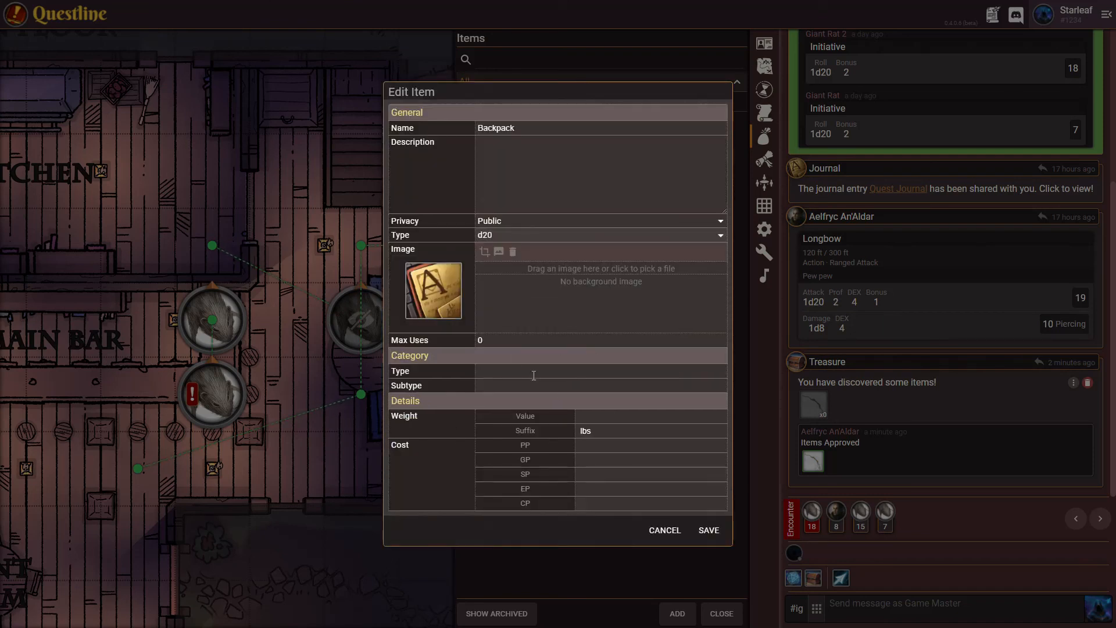
Step: Categorize the Backpack as Adventuring Gear, subtype Misc, with weight 5 lbs and cost 2 GP, and save it
click(508, 371)
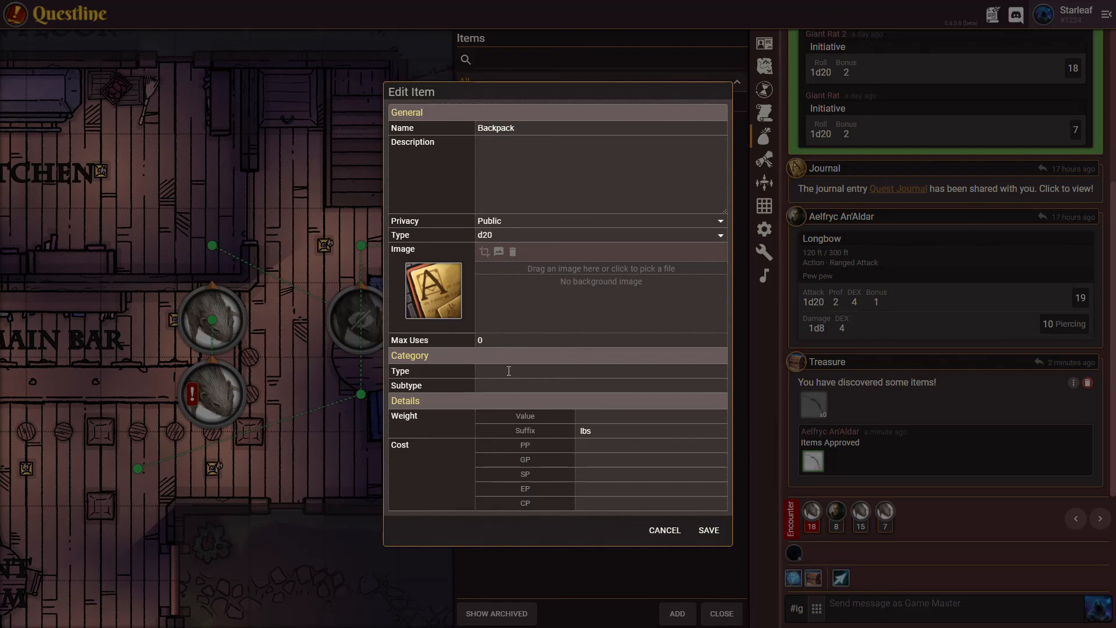
text(Adventuring )
text(Gear)
text(5)
text(2)
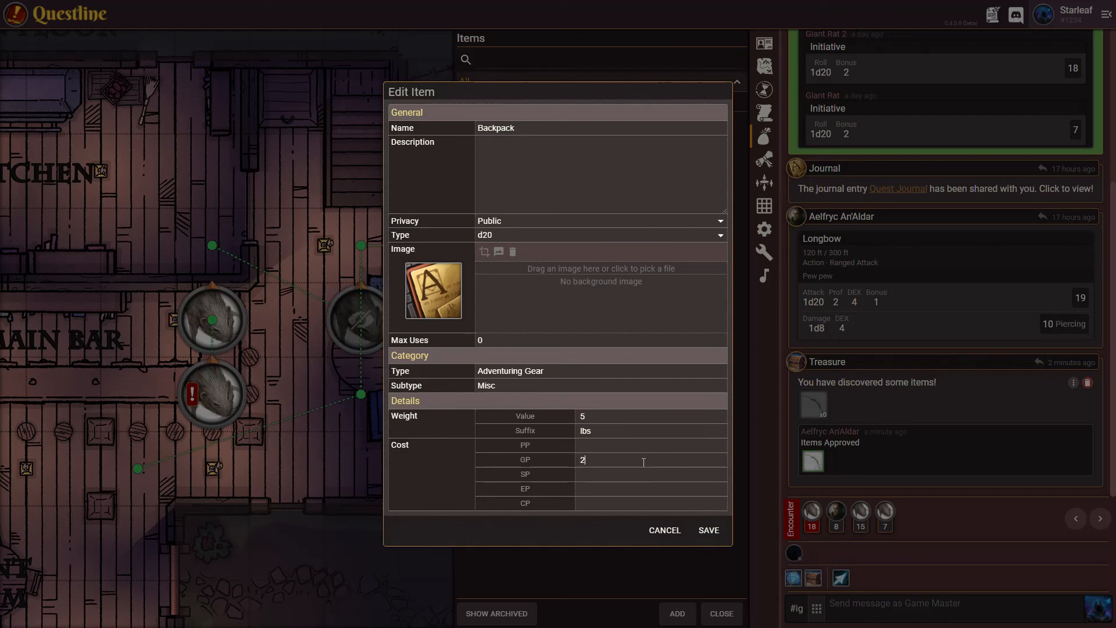
click(708, 530)
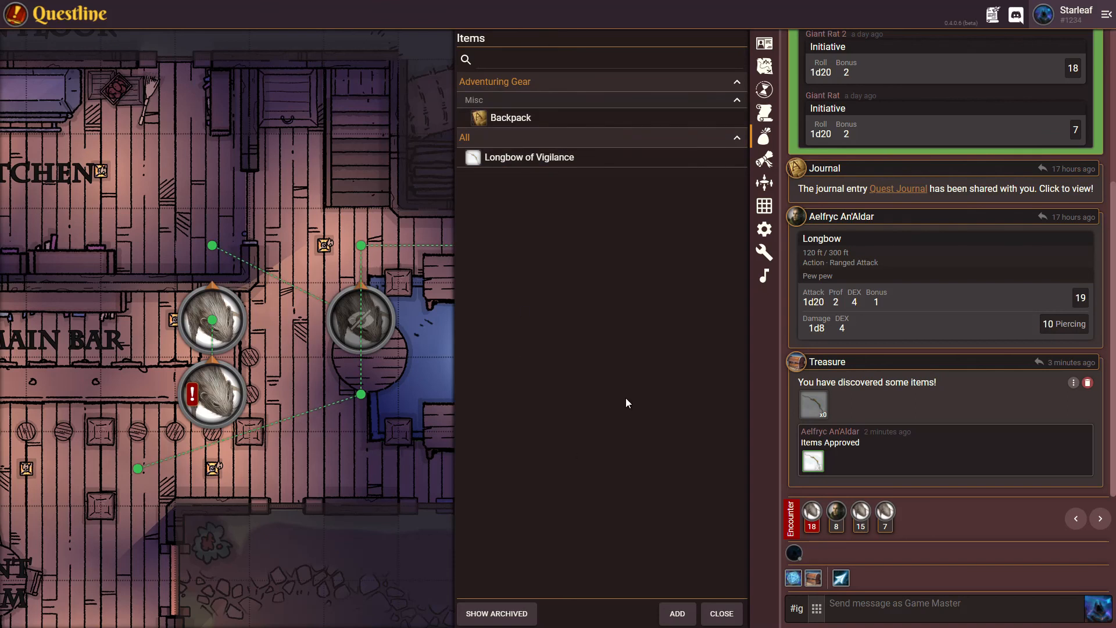
Step: Add one Backpack to the item list on Aelfryc An'Aldar's character sheet
mouse_move(527, 123)
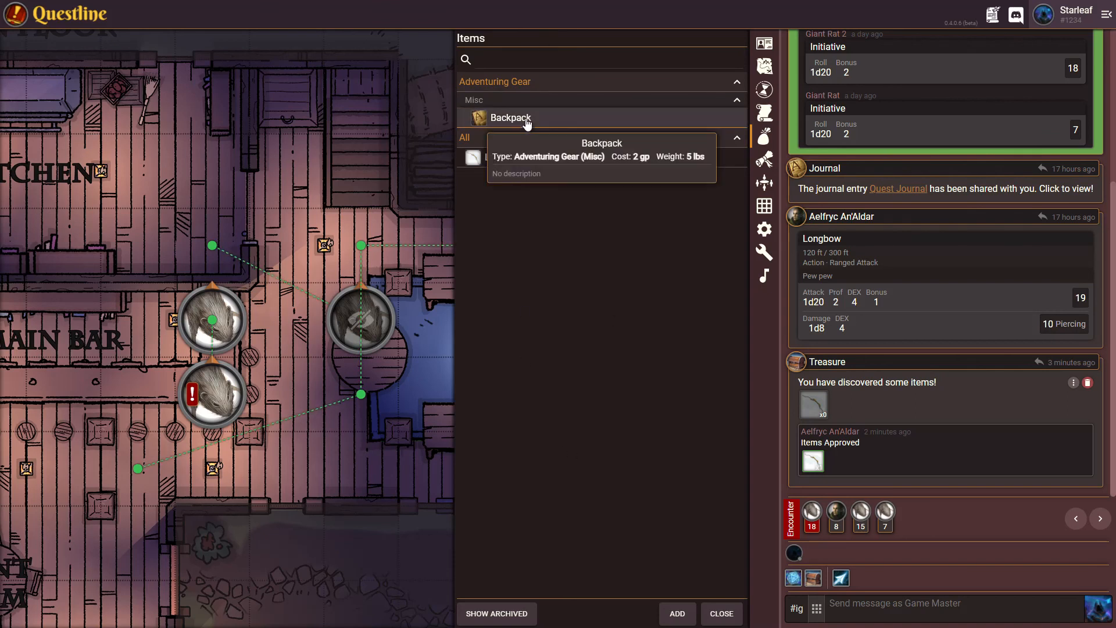
click(765, 43)
click(589, 198)
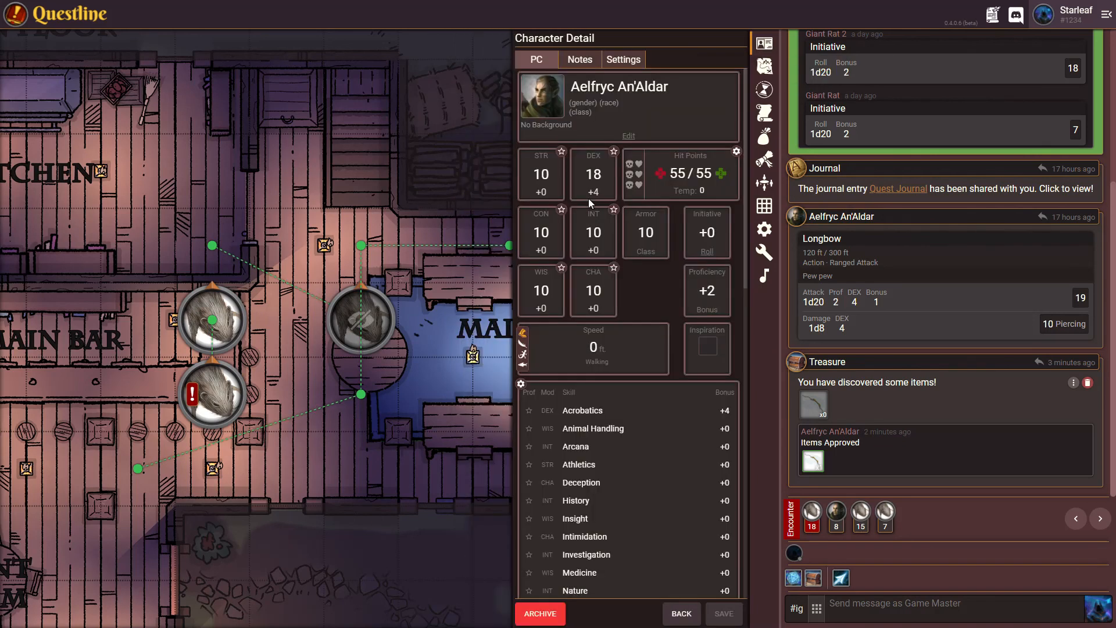
scroll(622, 314, down, 10)
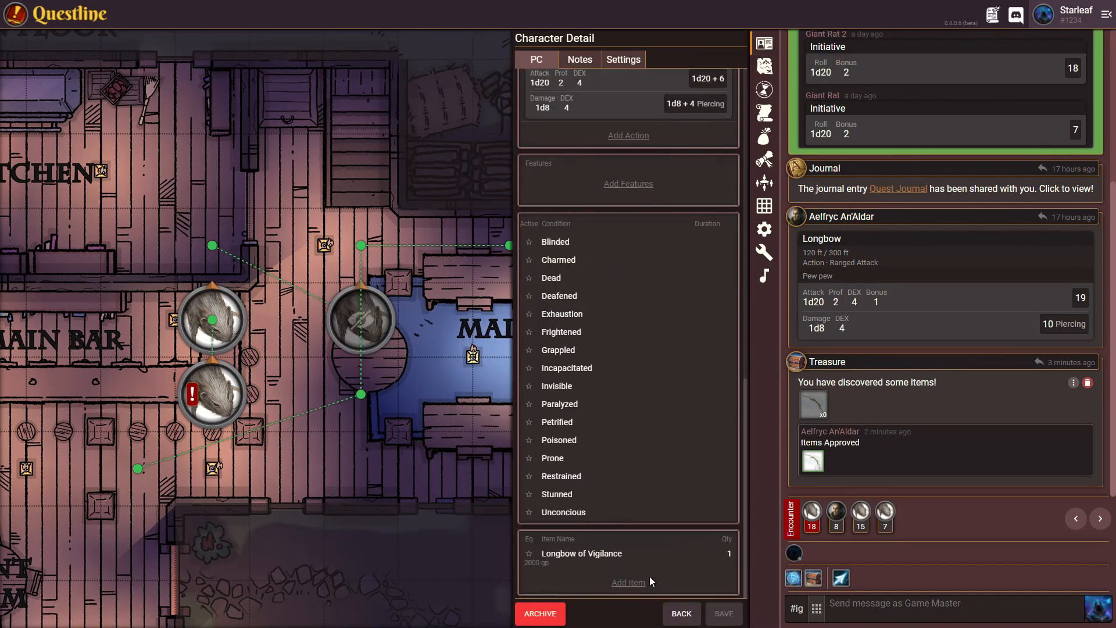
click(632, 585)
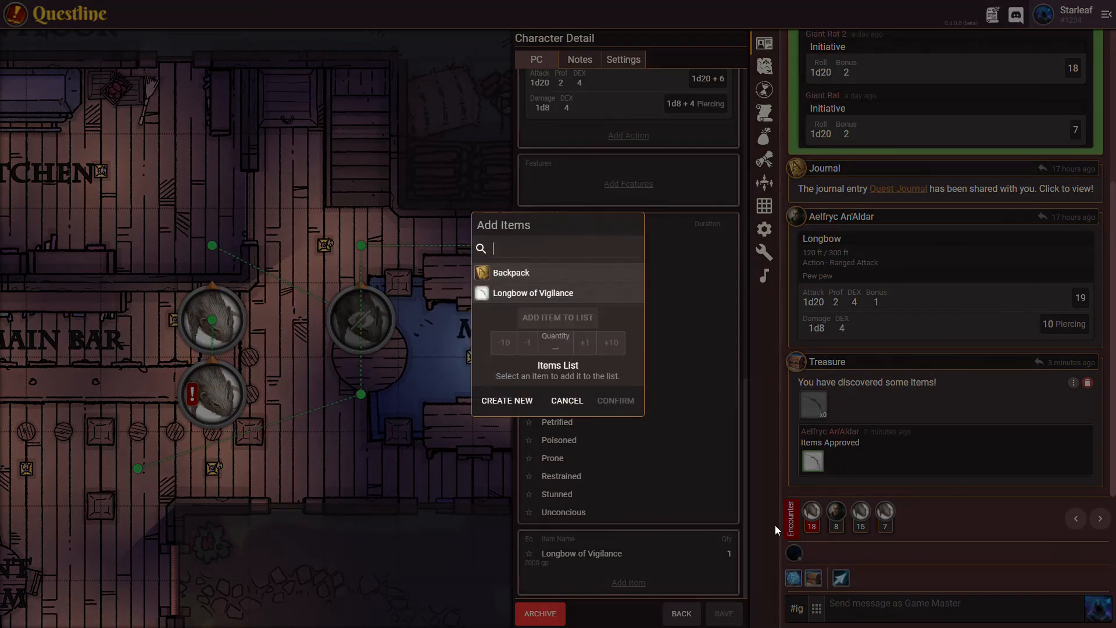
double_click(513, 272)
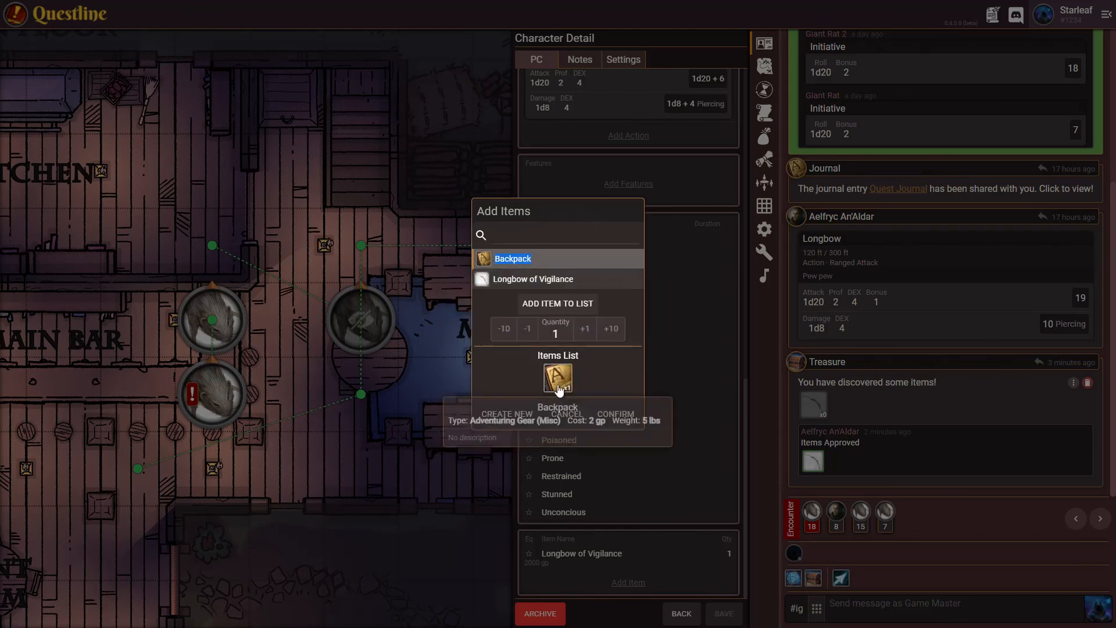
mouse_move(563, 384)
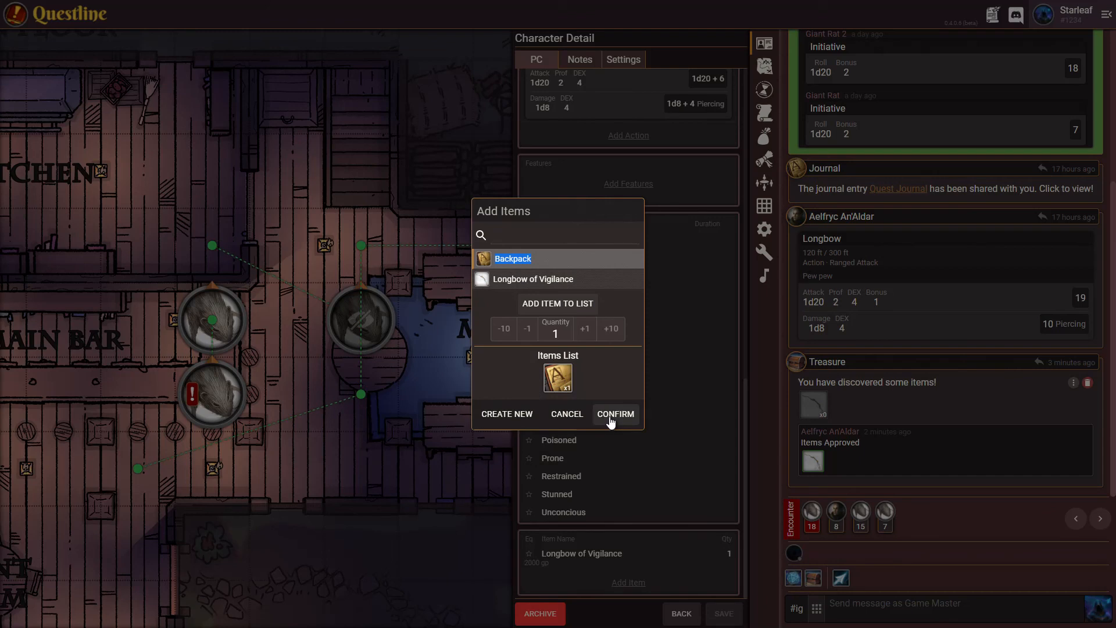
click(610, 421)
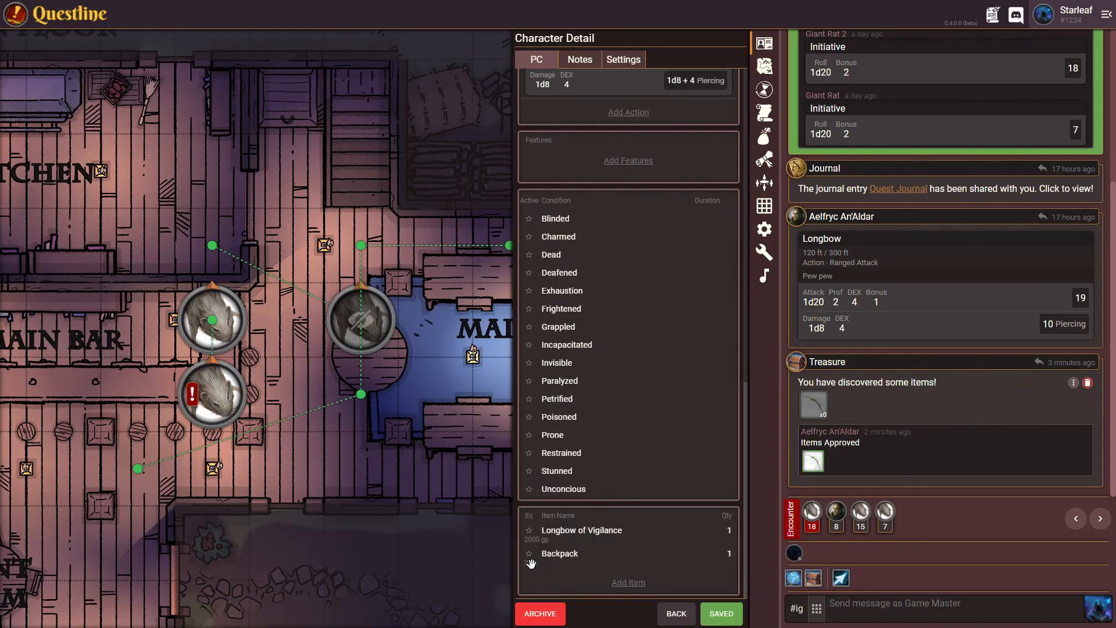
Step: Append "Custom copy." to the character's Longbow of Vigilance description, mark it equipped, set Max Uses to 2, and save
mouse_move(572, 558)
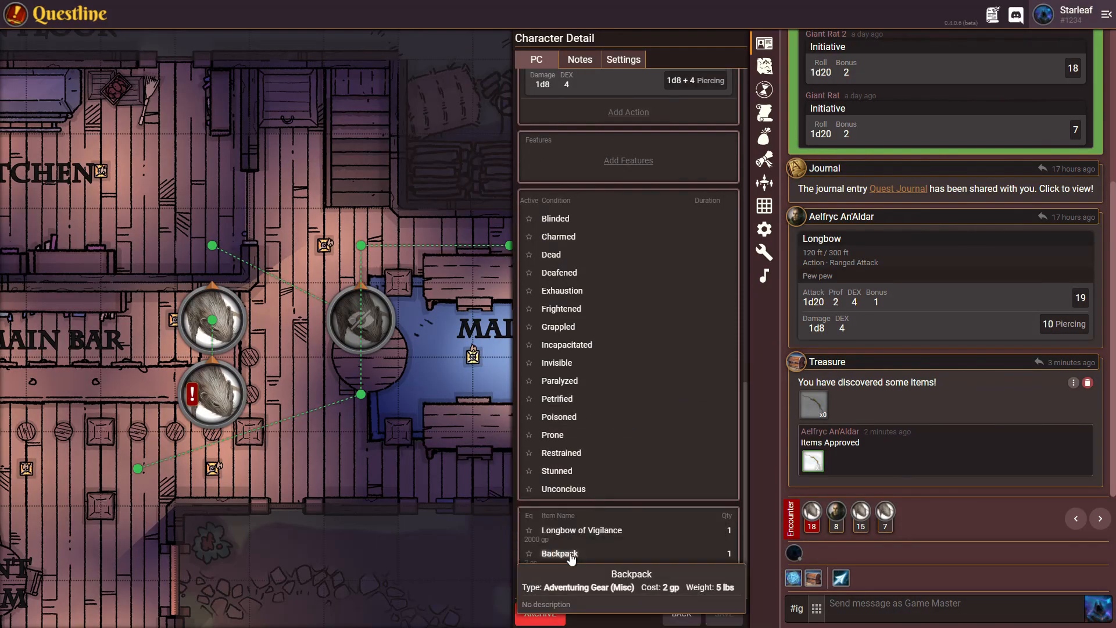
mouse_move(567, 533)
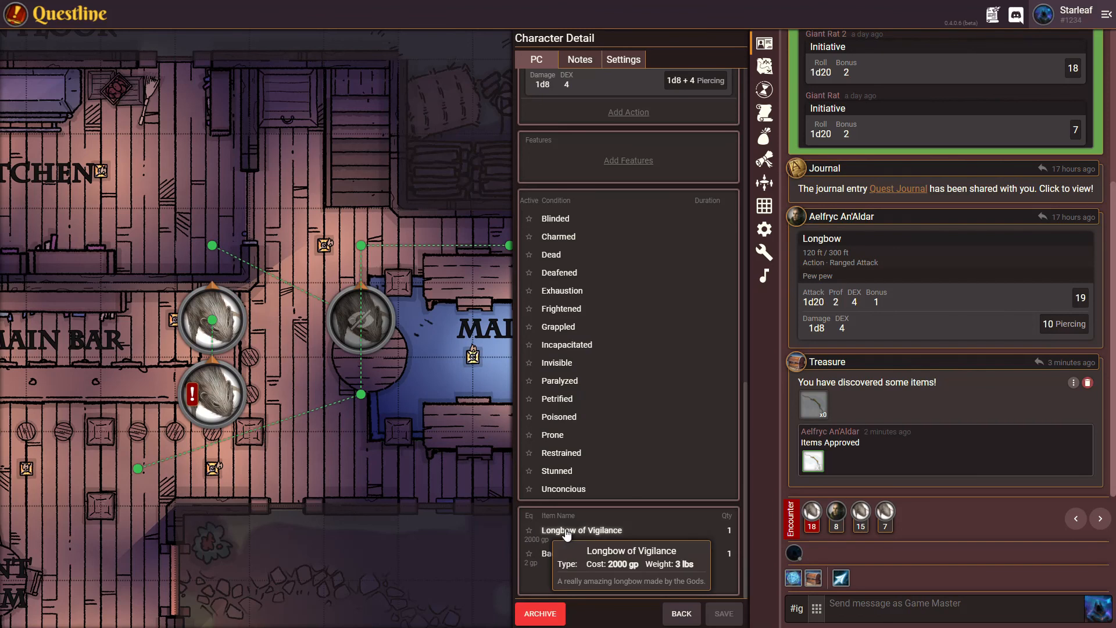
mouse_move(529, 515)
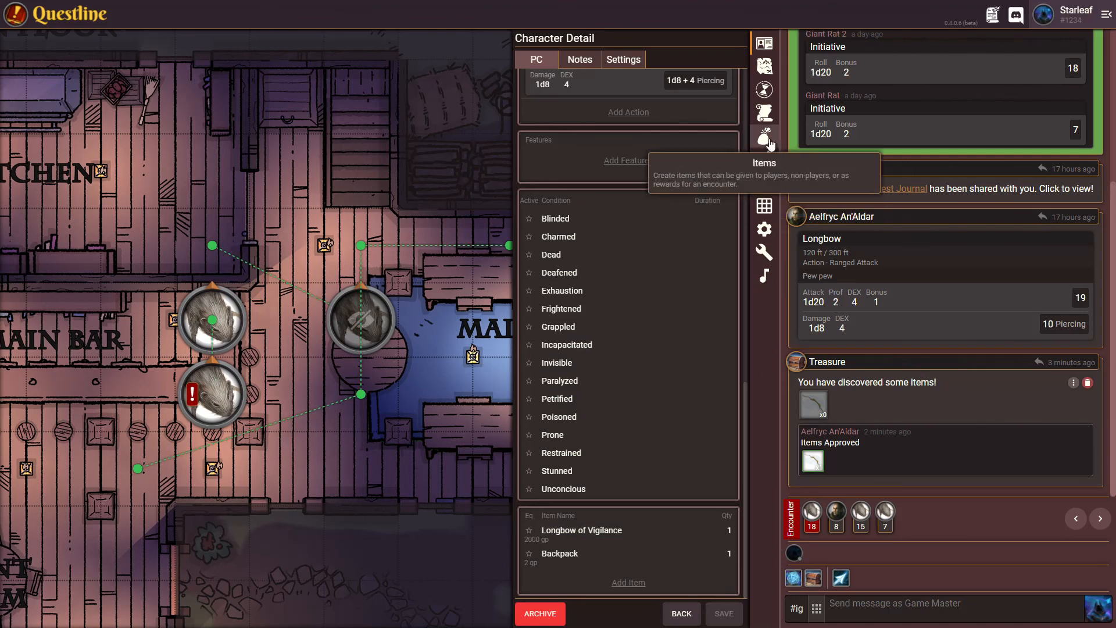
click(599, 534)
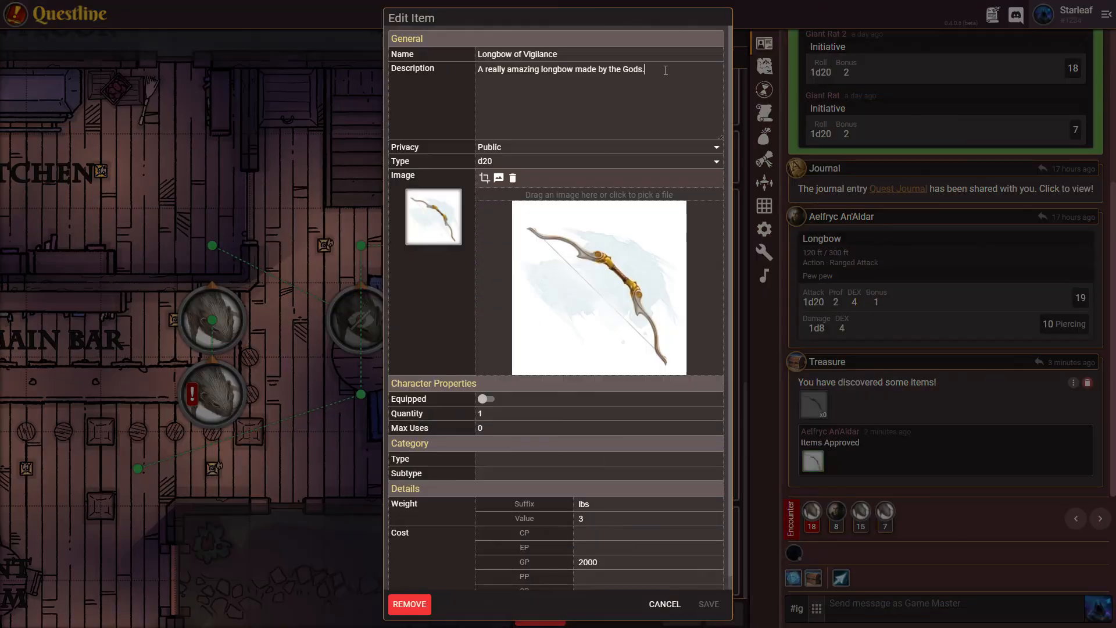
text(Custom copy.)
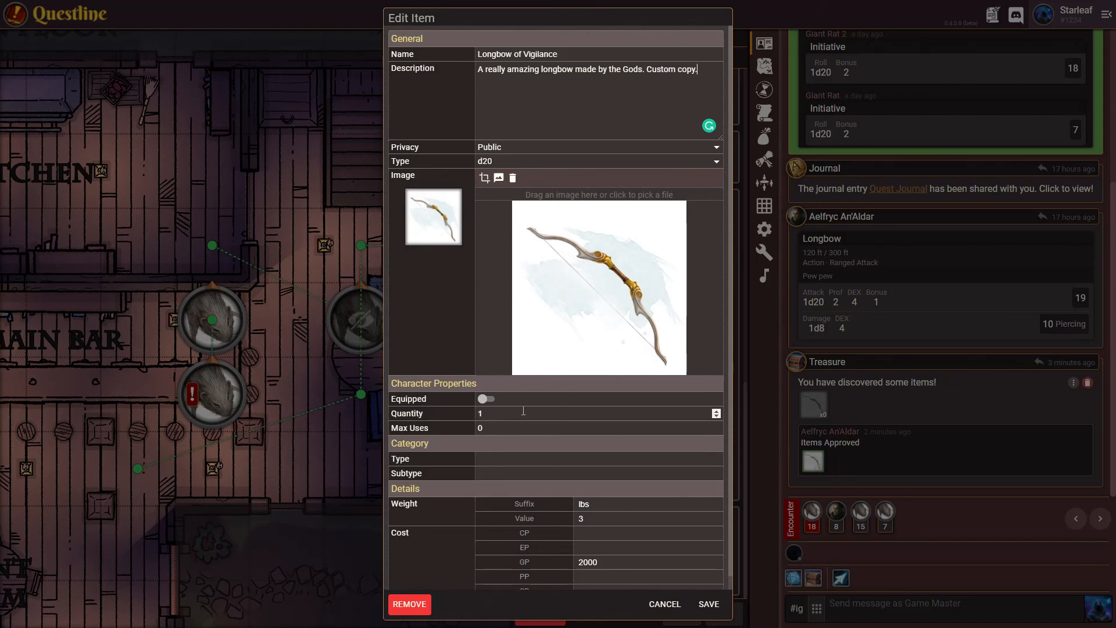
click(485, 401)
click(716, 425)
click(710, 606)
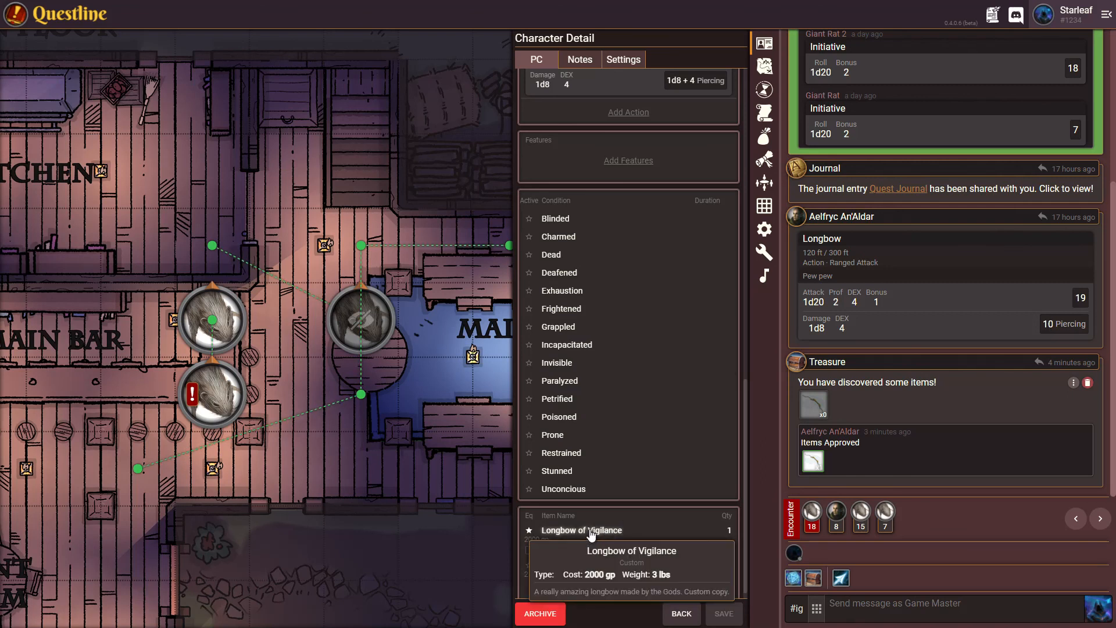
Step: Open the campaign's original Longbow of Vigilance item, check its description and max uses, and close it without saving
click(765, 139)
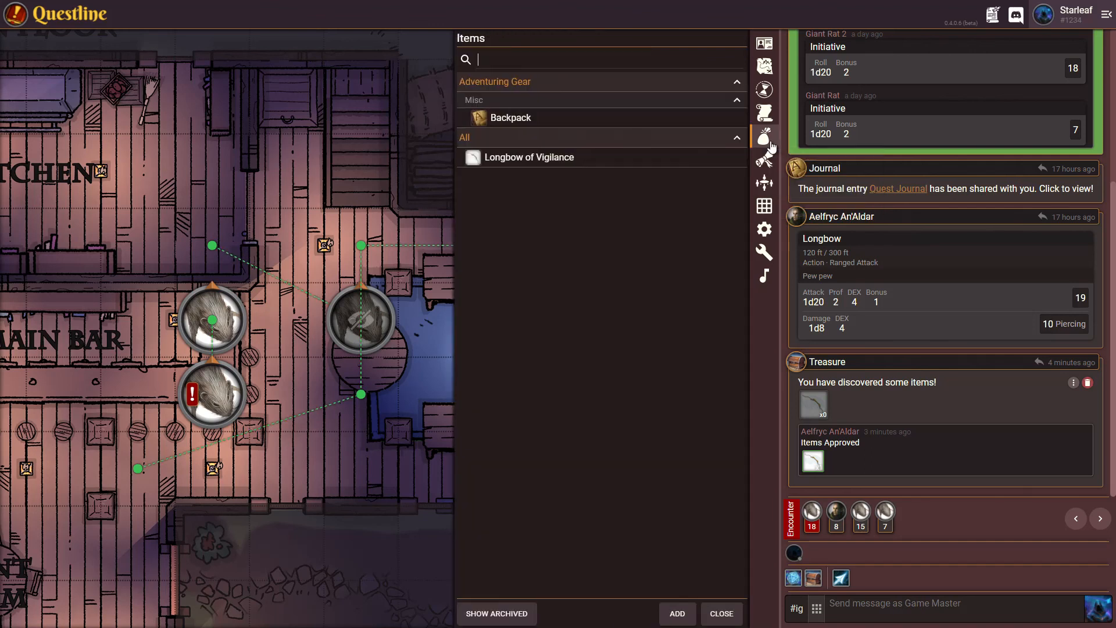
click(573, 168)
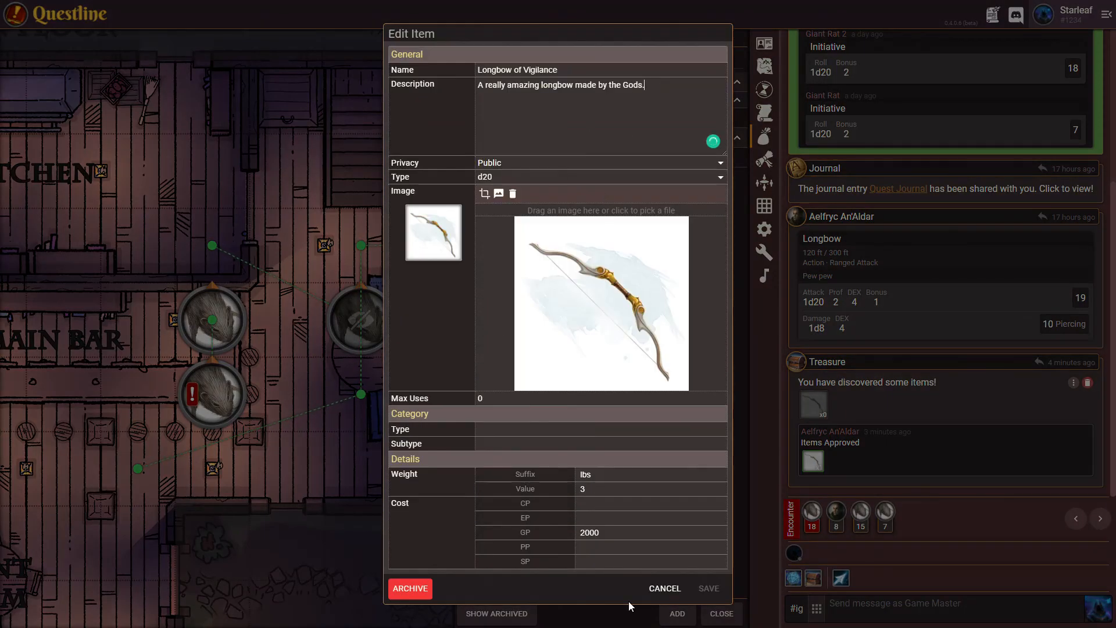
click(663, 589)
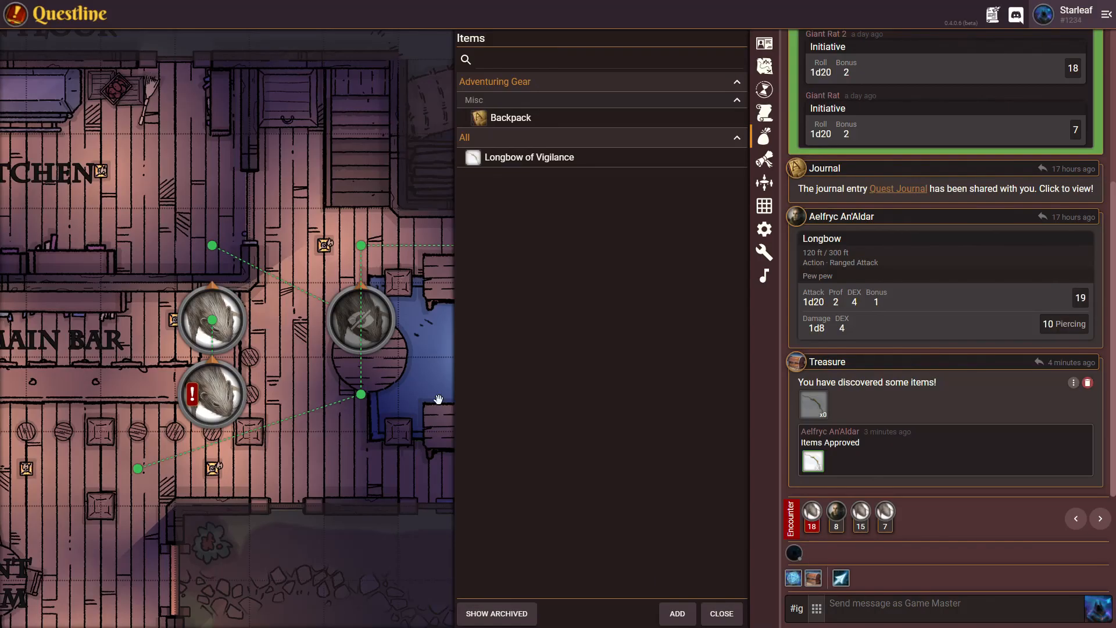
Step: Reopen Aelfryc An'Aldar's character sheet and mark the Backpack as equipped in the item list
click(765, 43)
click(578, 198)
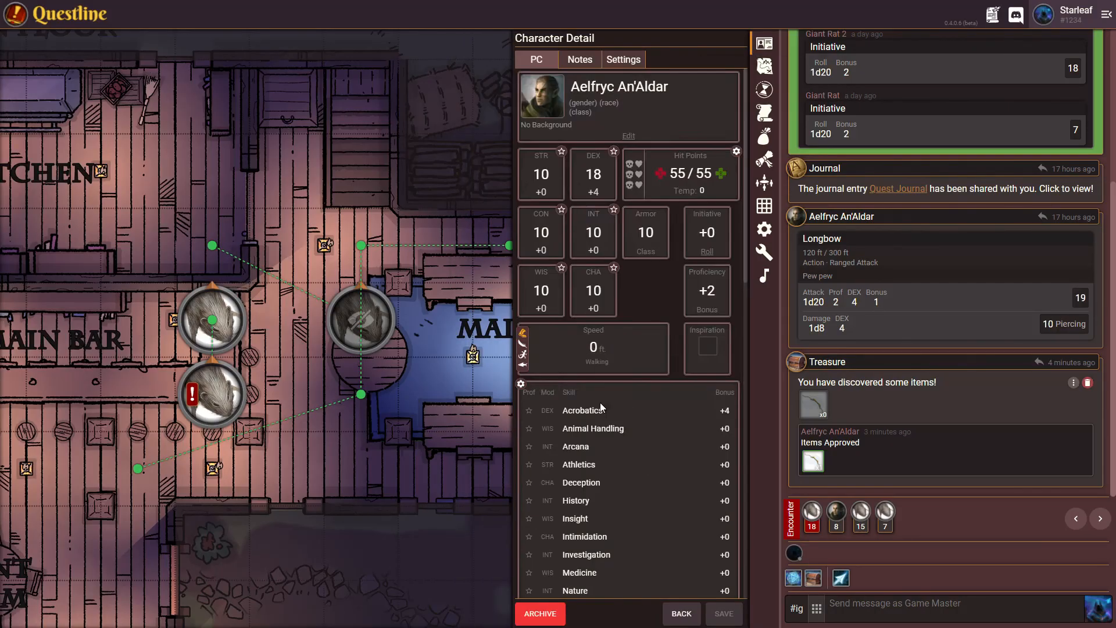
scroll(606, 417, down, 10)
scroll(614, 426, down, 1)
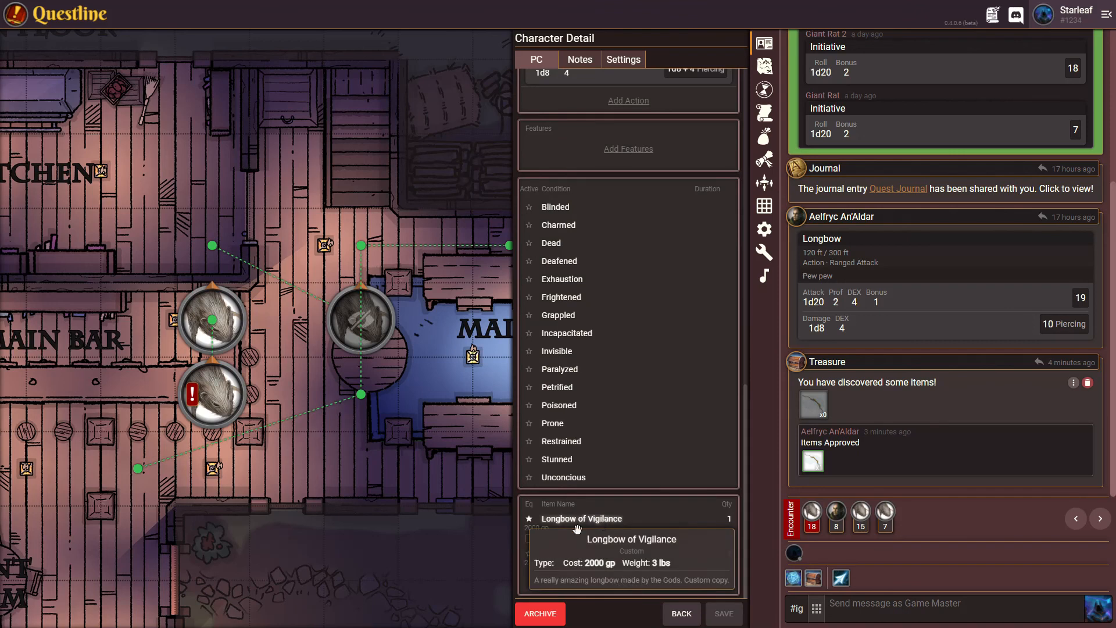
mouse_move(573, 557)
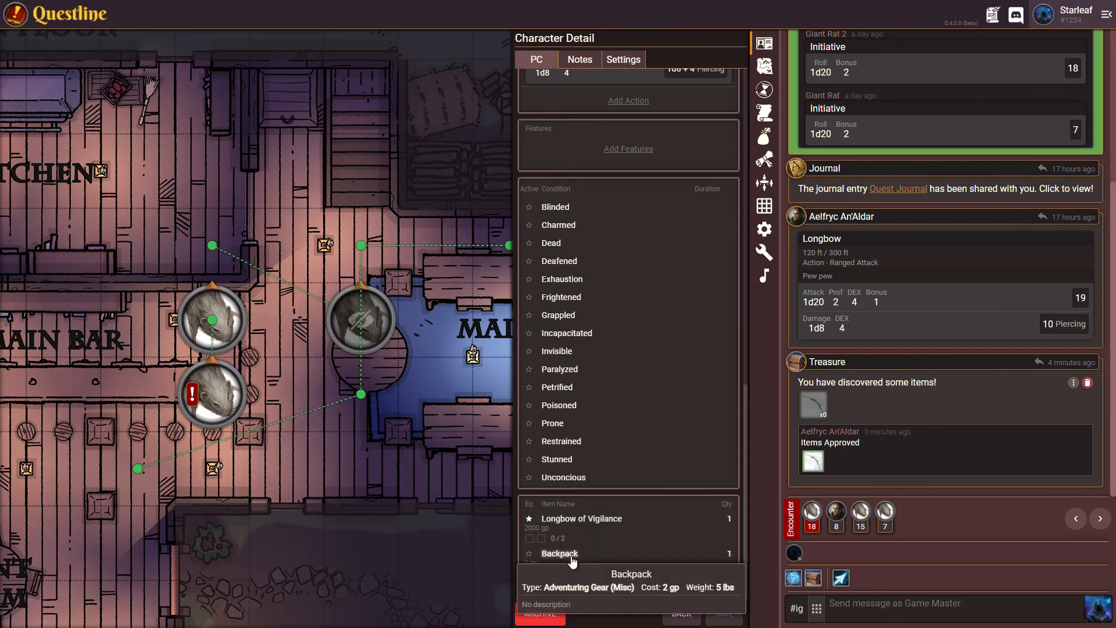
click(530, 553)
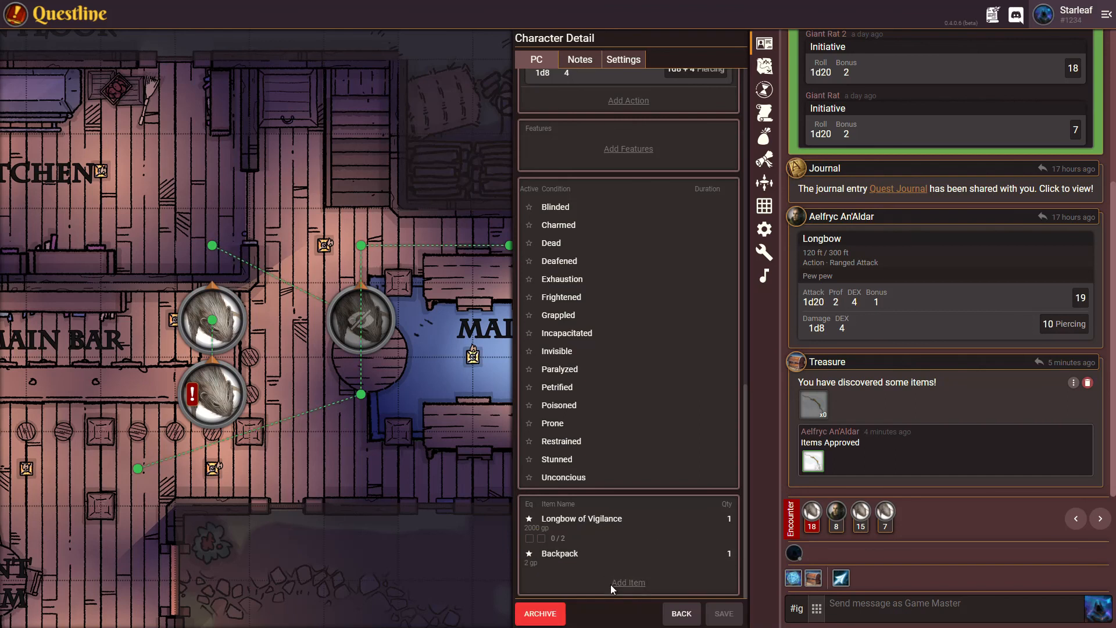
Step: Create a new item named Arrow from the character's item list and set its type to d20
click(628, 583)
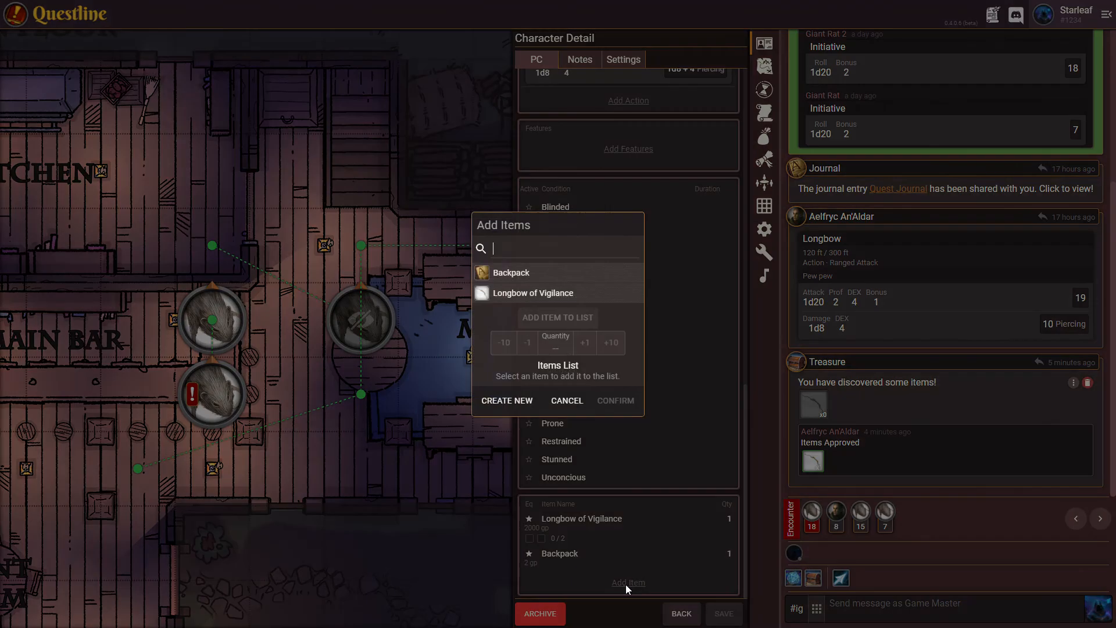
click(511, 405)
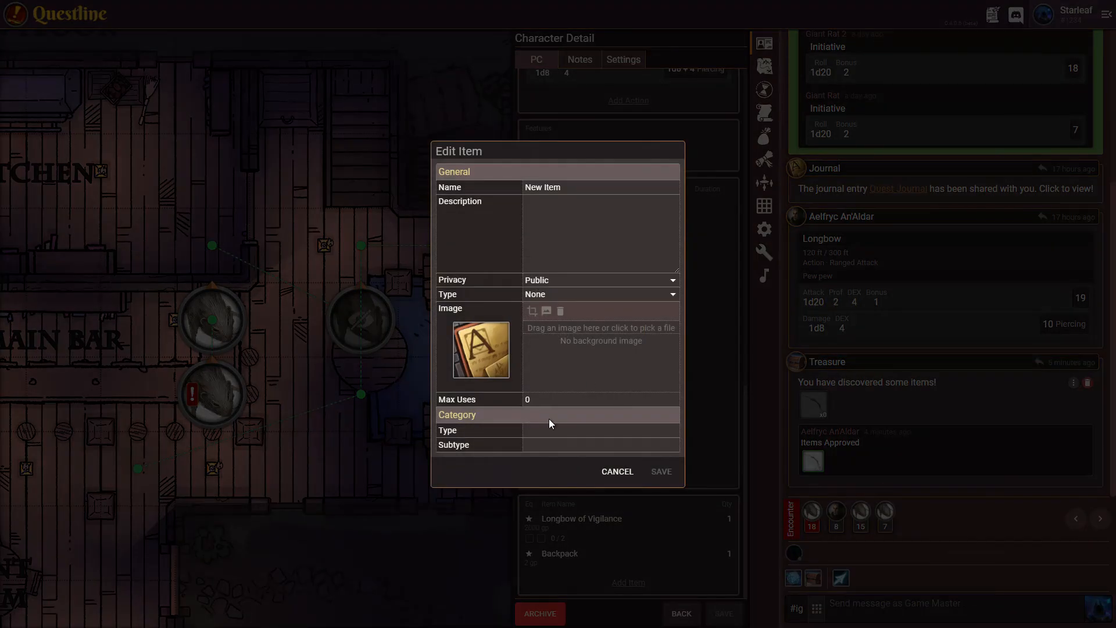
drag(587, 188, 513, 195)
text(Arrow)
click(558, 295)
click(562, 331)
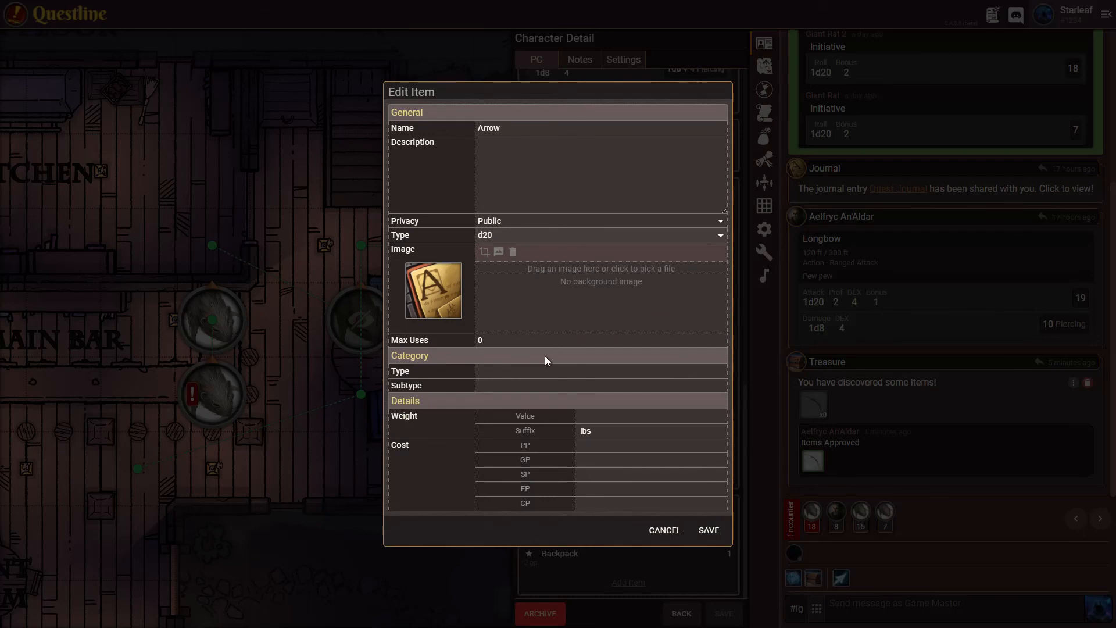
Step: Categorize the Arrow as Ammunition with weight 1 lbs, cost 1 CP and Max Uses 1, and save it
click(535, 372)
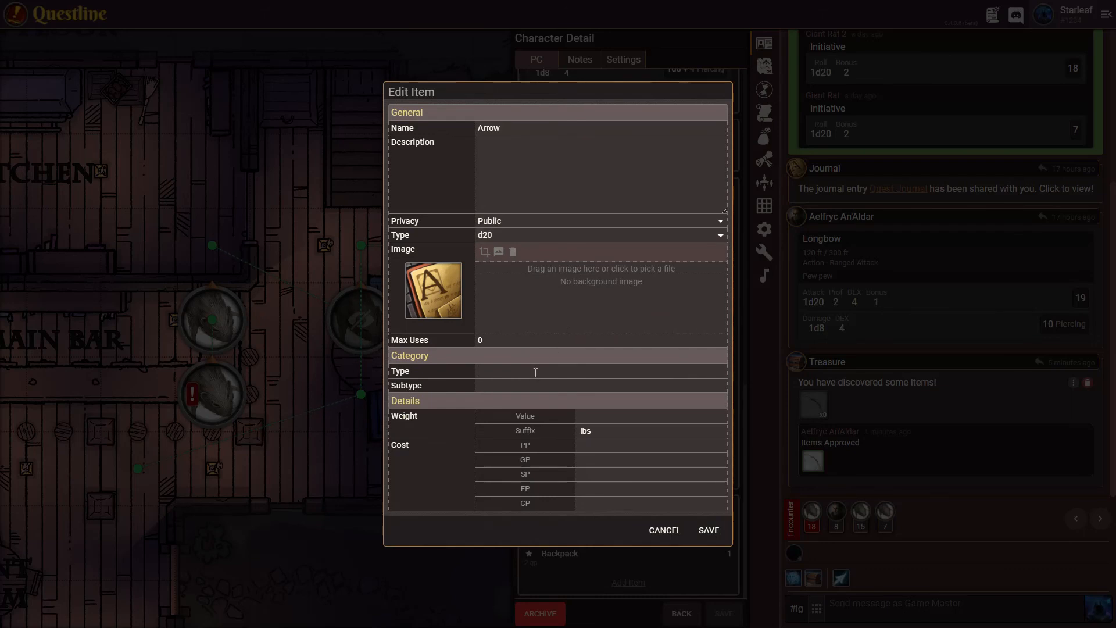
text(Ammunition)
click(598, 460)
click(602, 504)
double_click(602, 501)
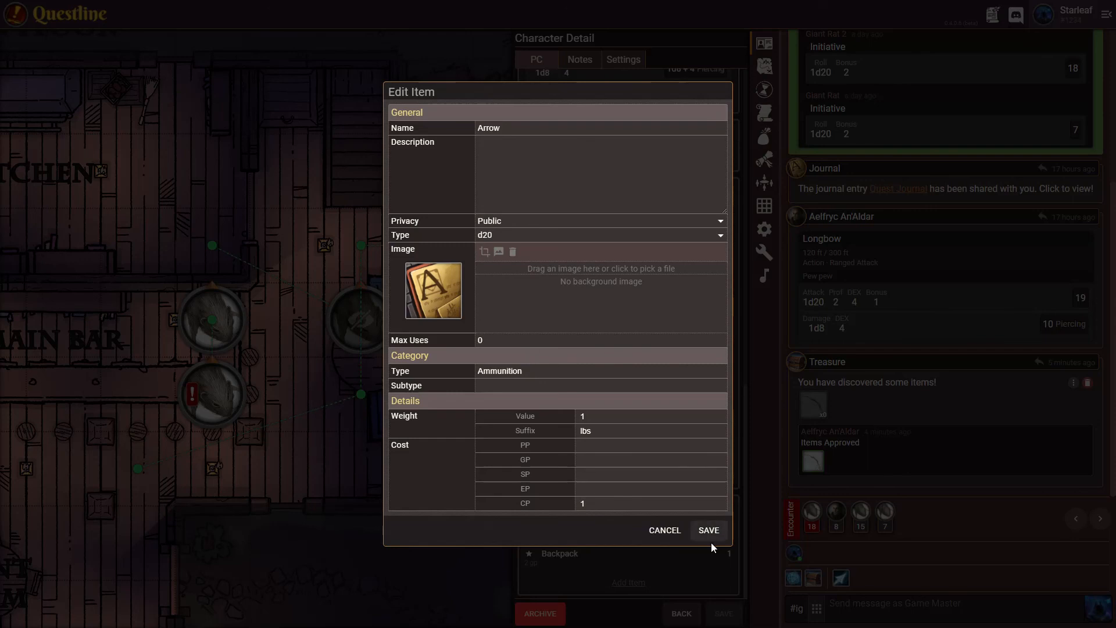
click(721, 338)
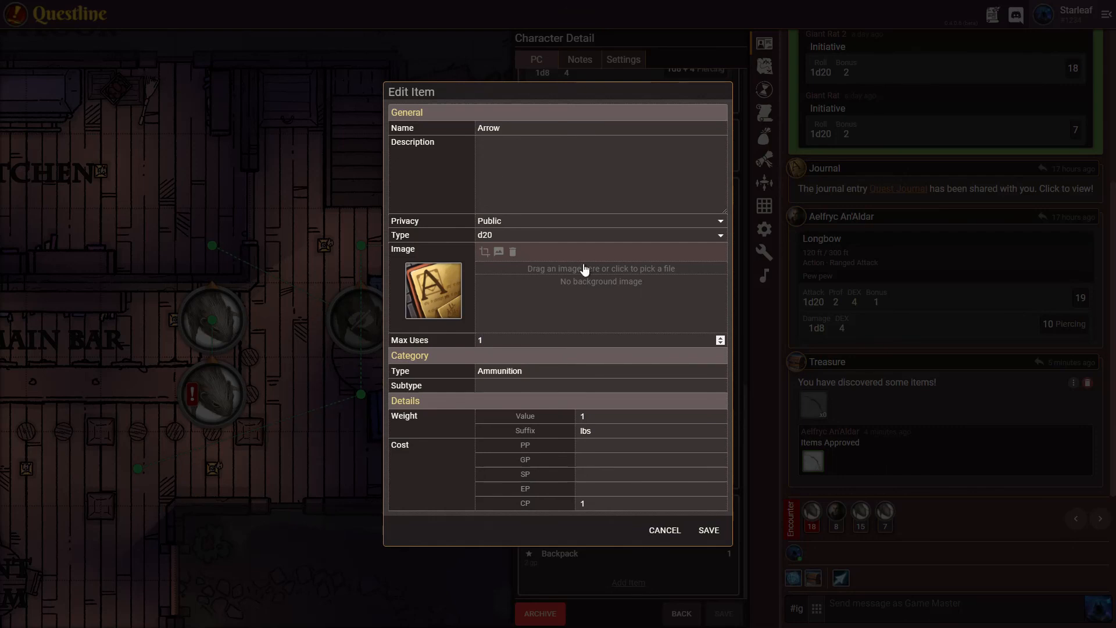
click(710, 530)
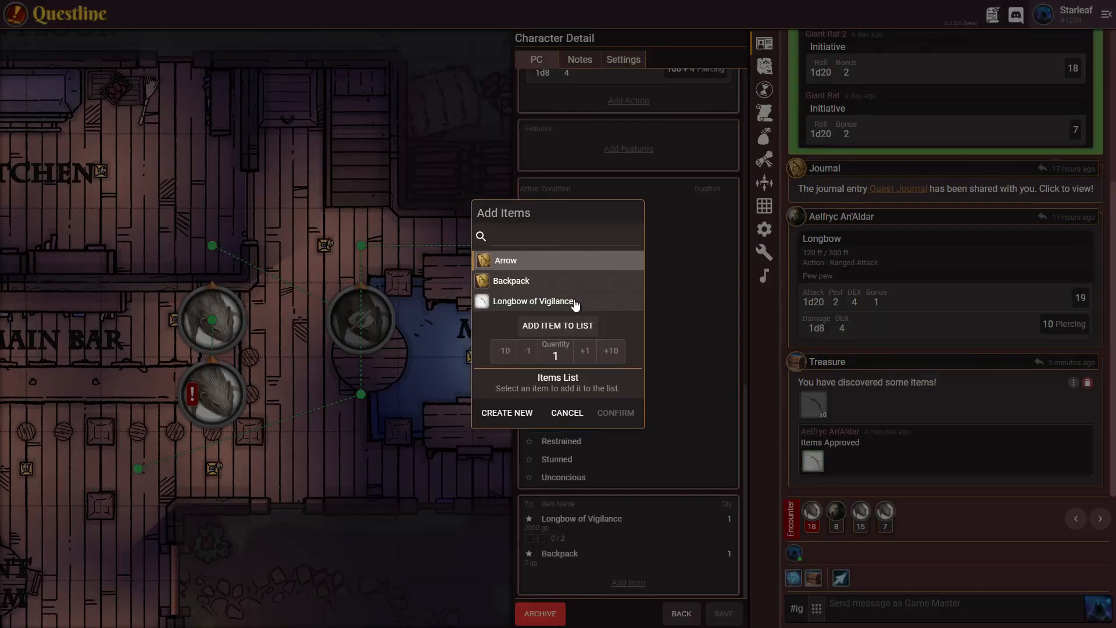
Step: Add Arrow with a quantity of 40 to Aelfryc An'Aldar's item list and confirm
double_click(501, 261)
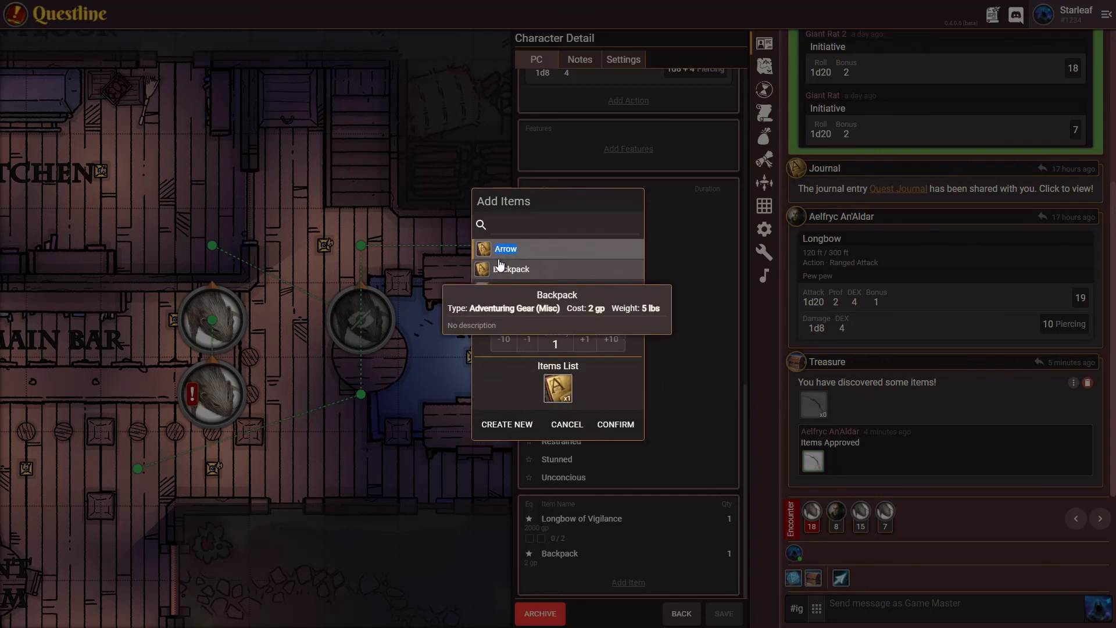
click(562, 389)
click(611, 345)
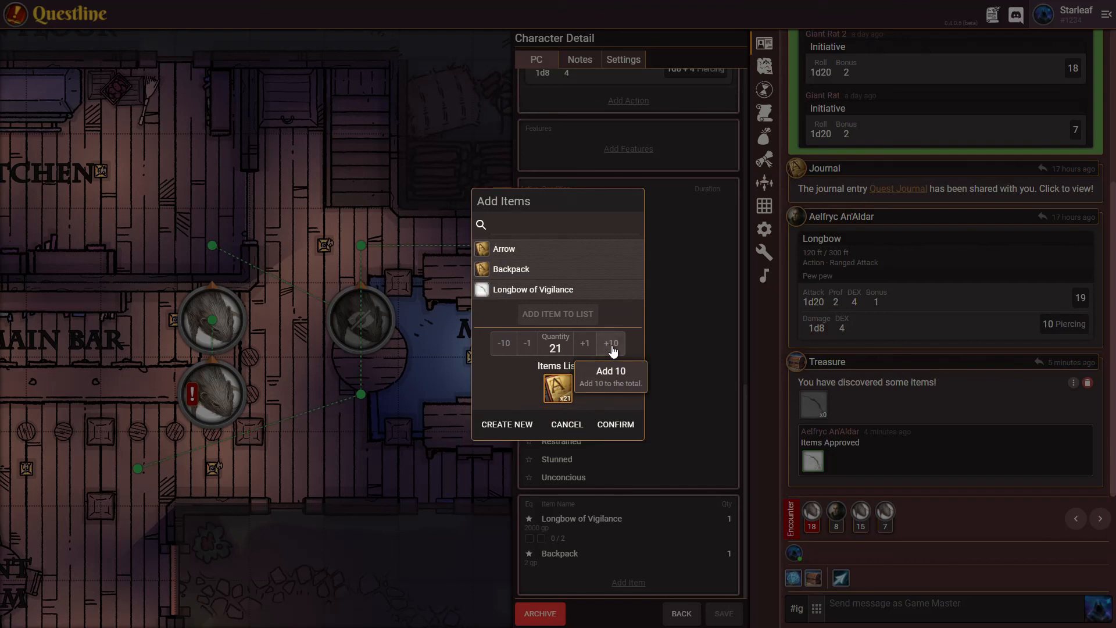
click(527, 344)
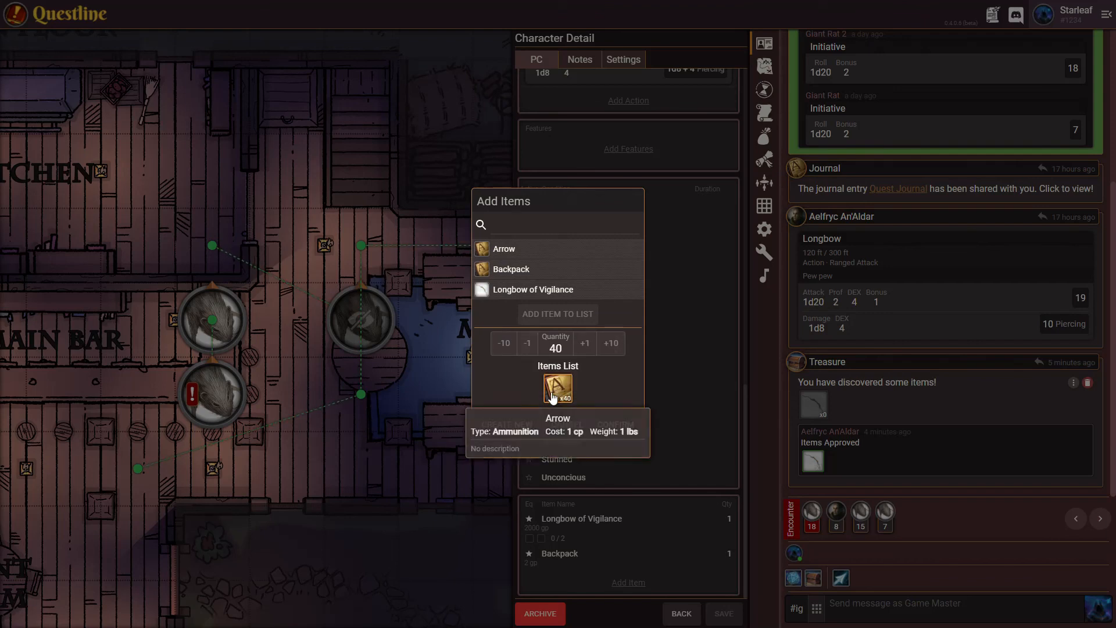
click(610, 425)
scroll(626, 427, down, 1)
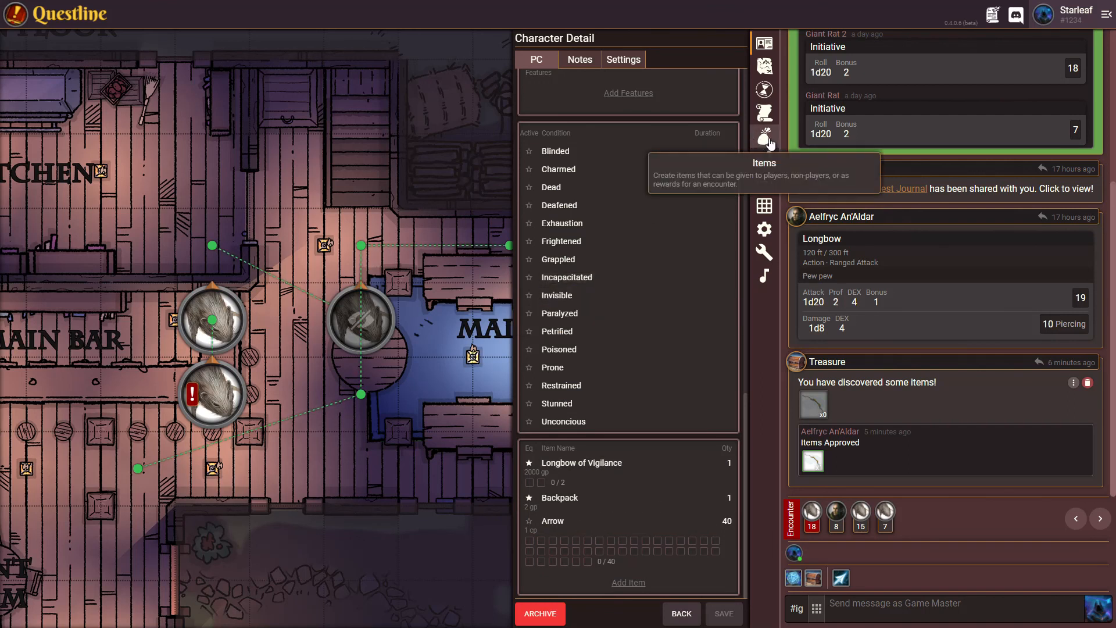
Step: Open the campaign's Arrow item, examine its available privacy options, and cancel without changing anything
scroll(665, 325, up, 6)
scroll(665, 327, down, 6)
click(765, 138)
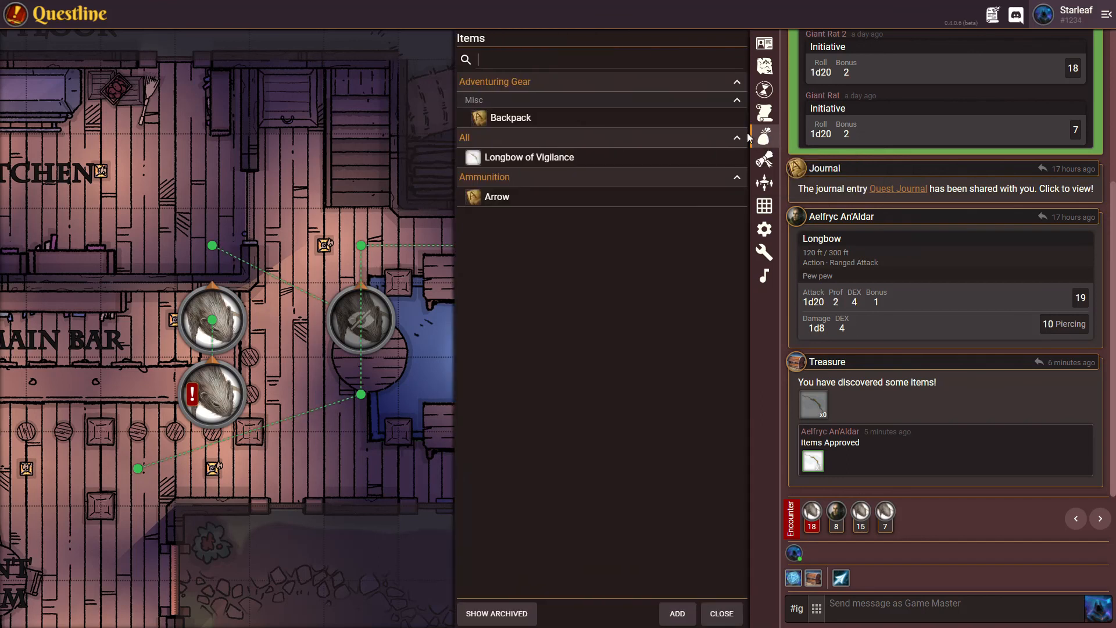
click(546, 197)
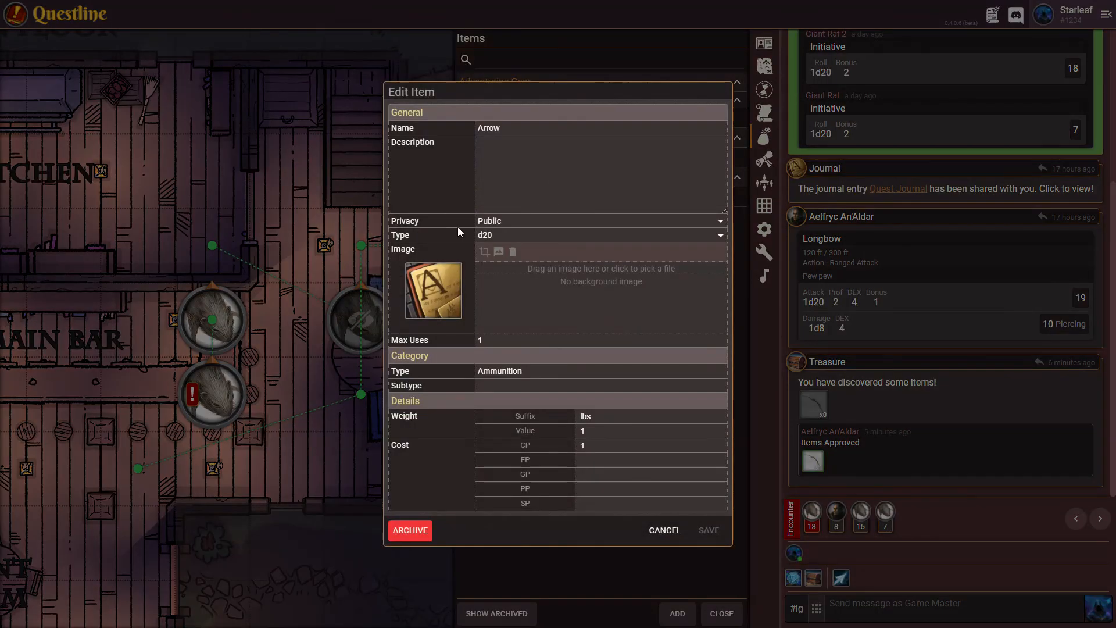
click(524, 222)
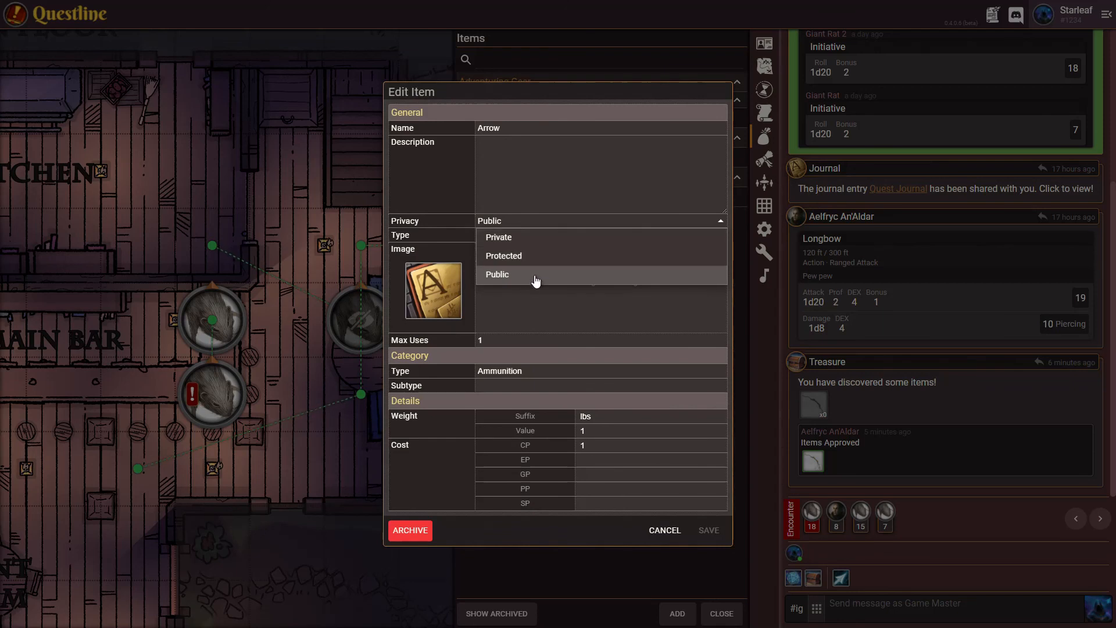
click(668, 530)
click(667, 531)
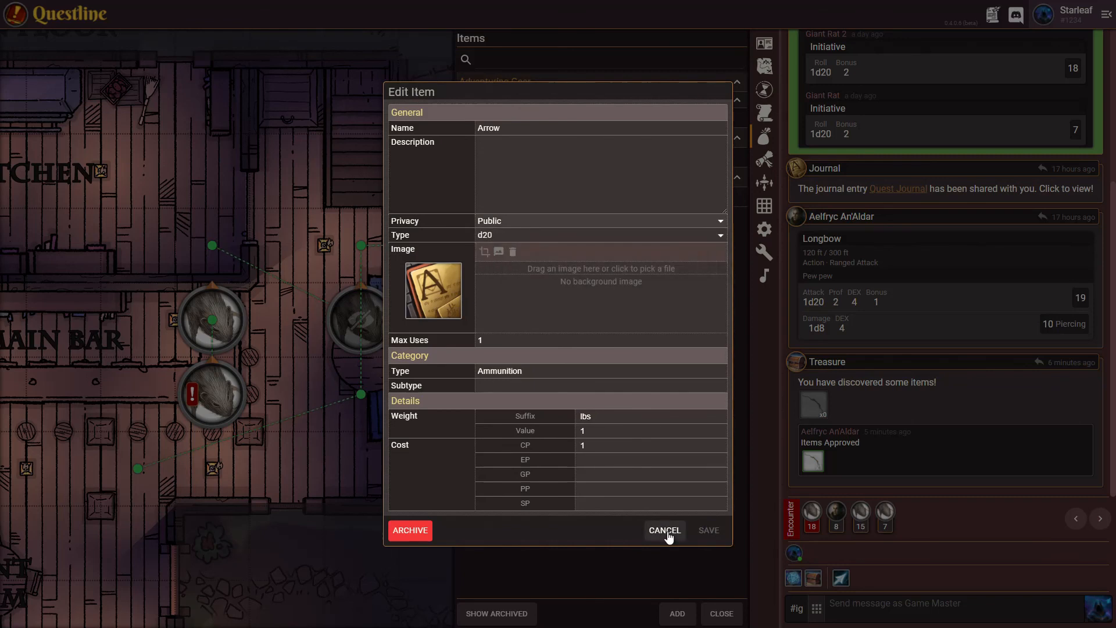